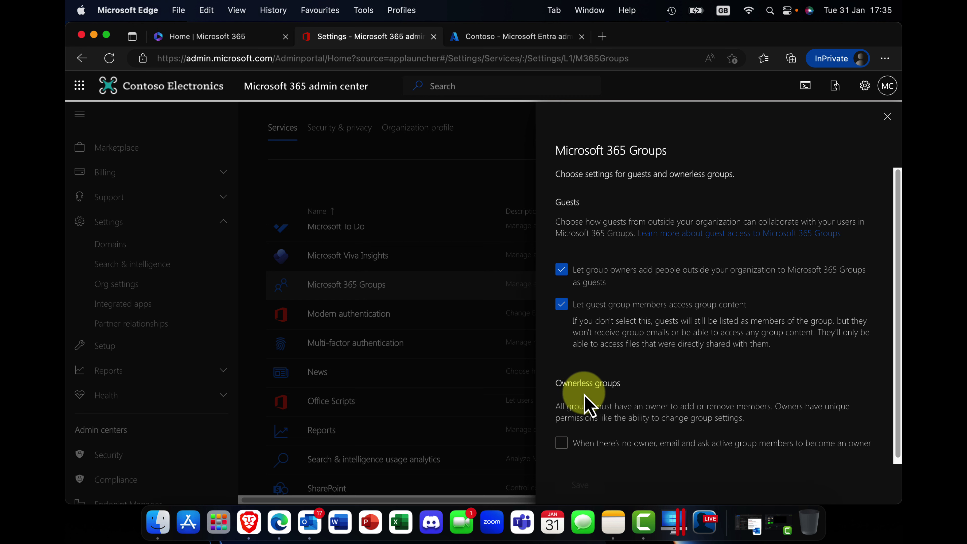
Enable emailing active group members to become owner when a group has none, and open the ownerless group policy configuration
left_click(562, 444)
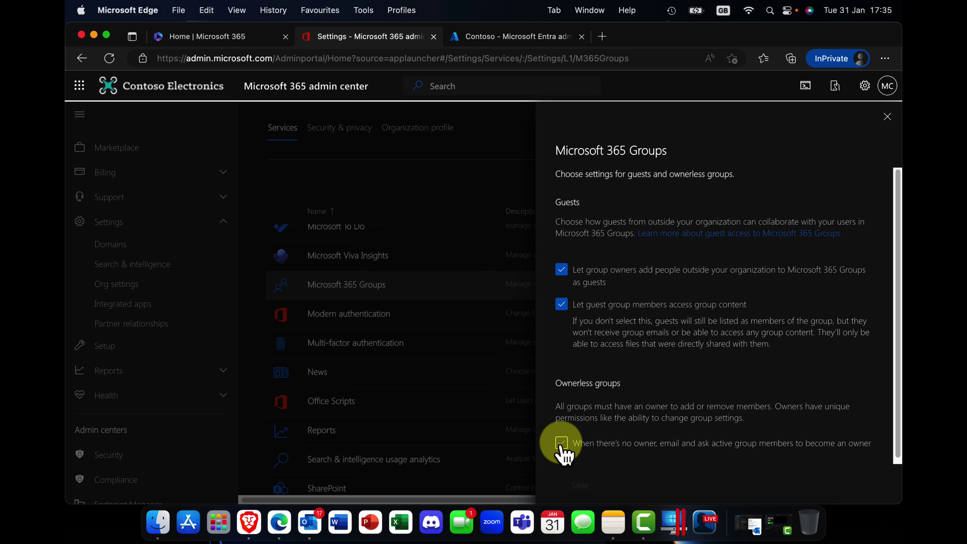
left_click(561, 444)
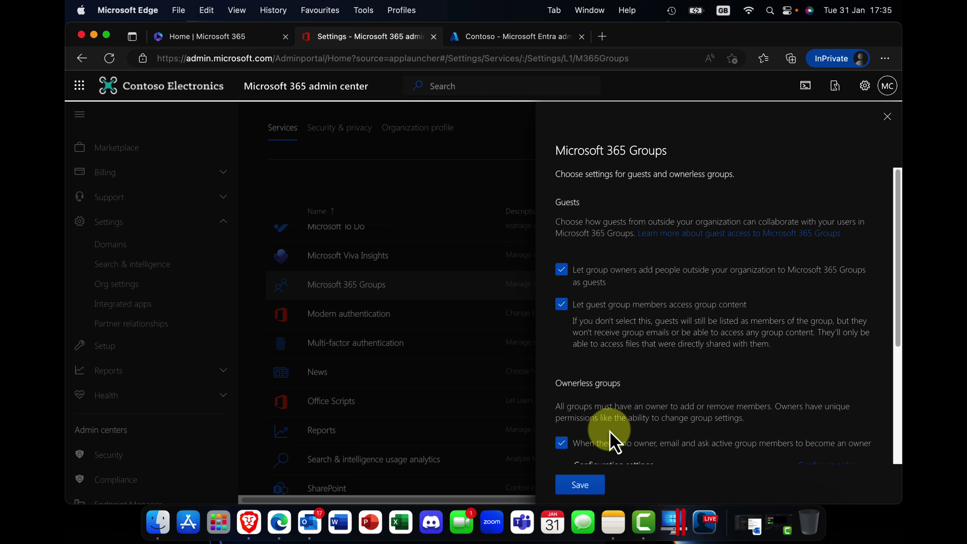
scroll(612, 435, "down", 2)
scroll(610, 431, "down", 2)
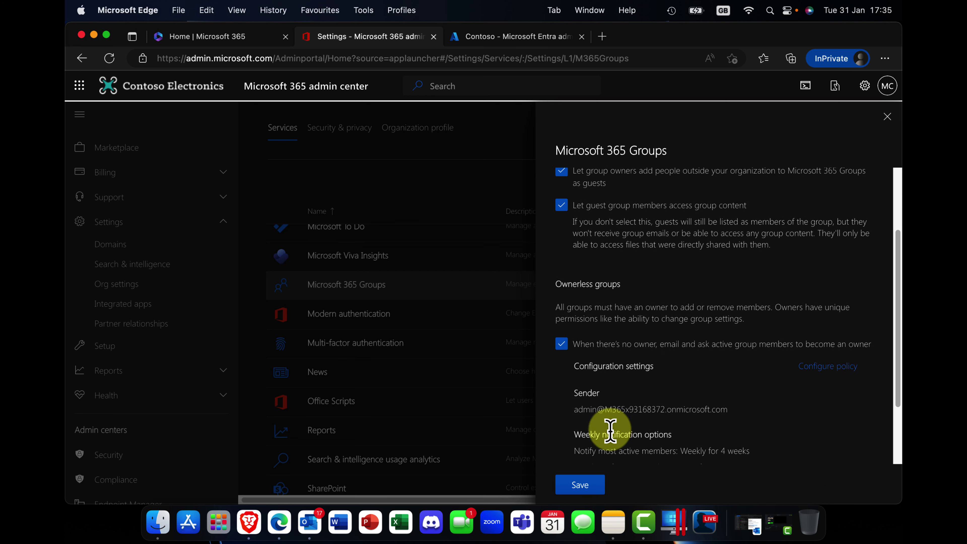
left_click(844, 371)
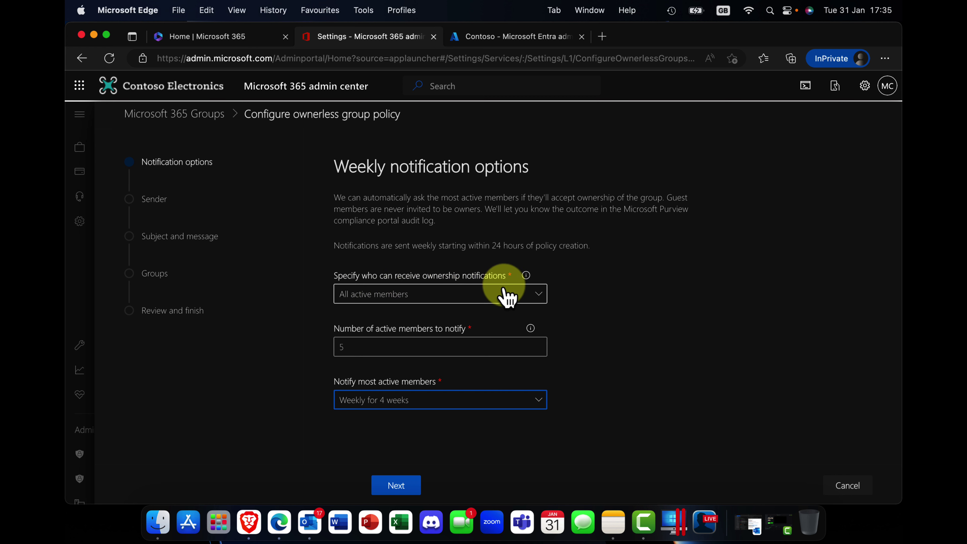
Set the most active members to be notified weekly for 2 weeks, keeping all active members and 5 to notify, and continue to the sender
left_click(538, 294)
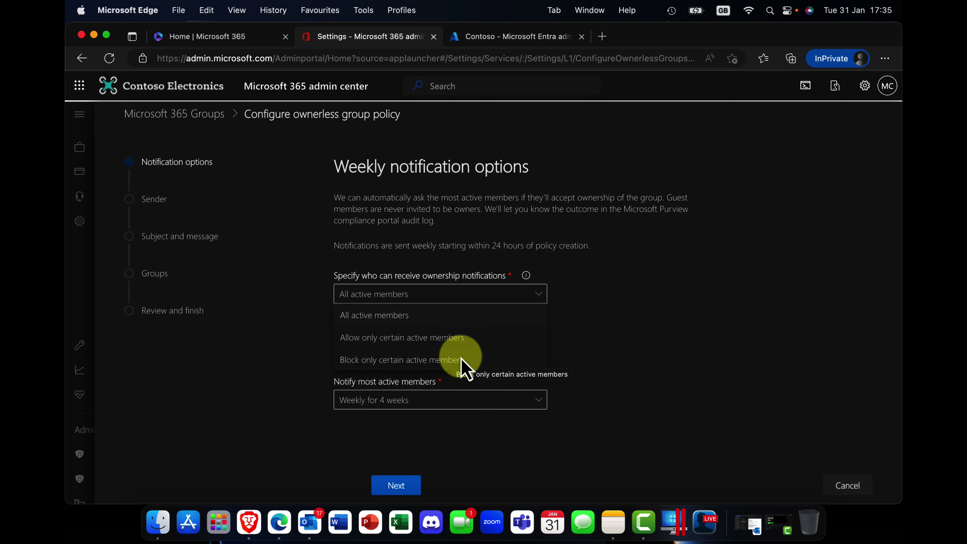
left_click(621, 339)
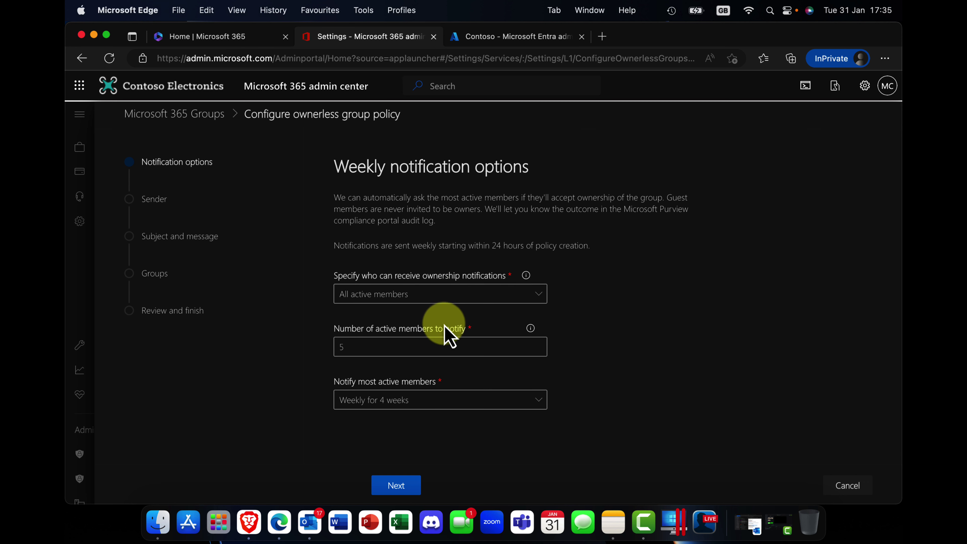
left_click(357, 343)
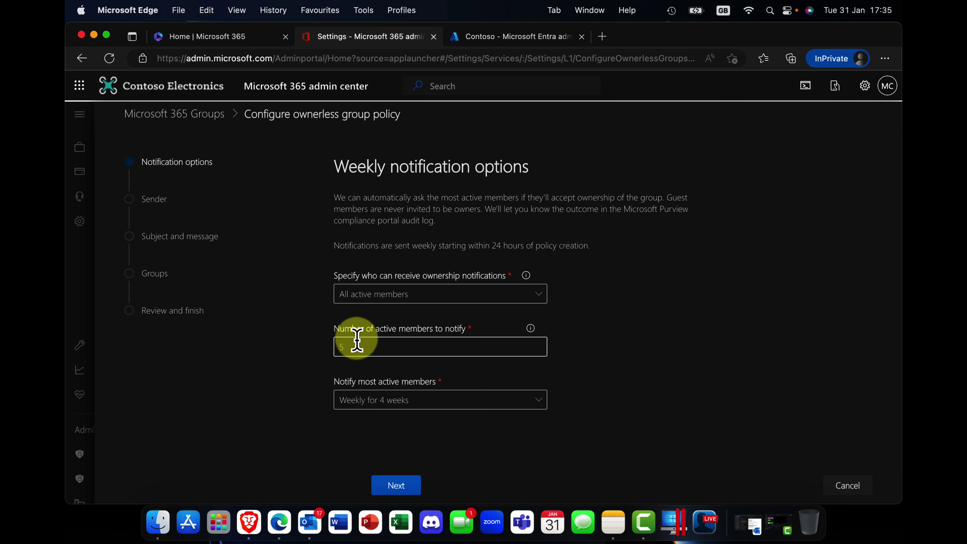
double_click(335, 345)
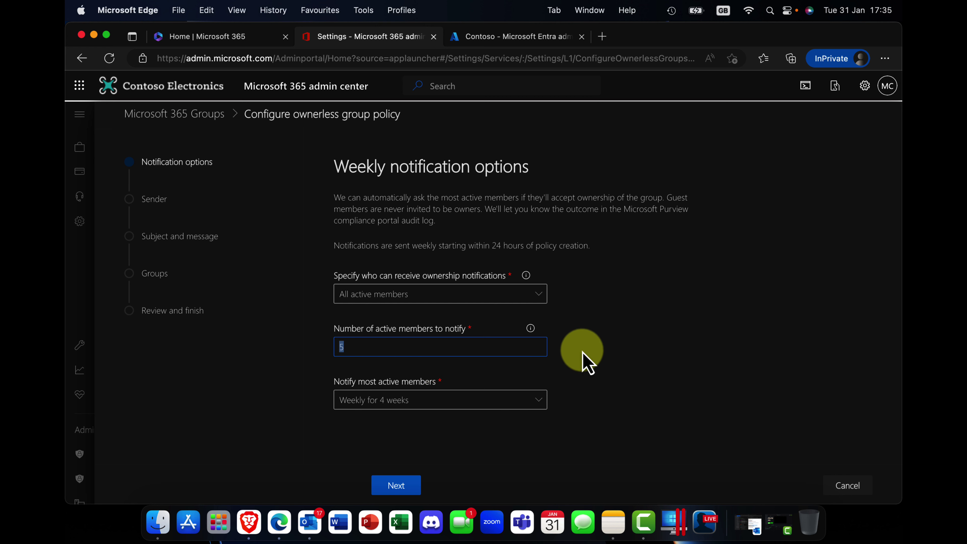
left_click(626, 347)
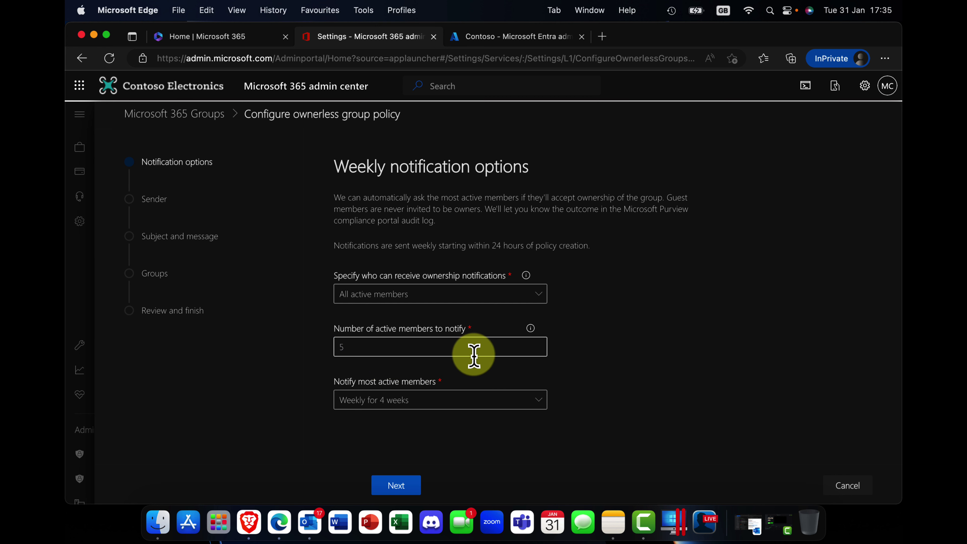
mouse_move(532, 330)
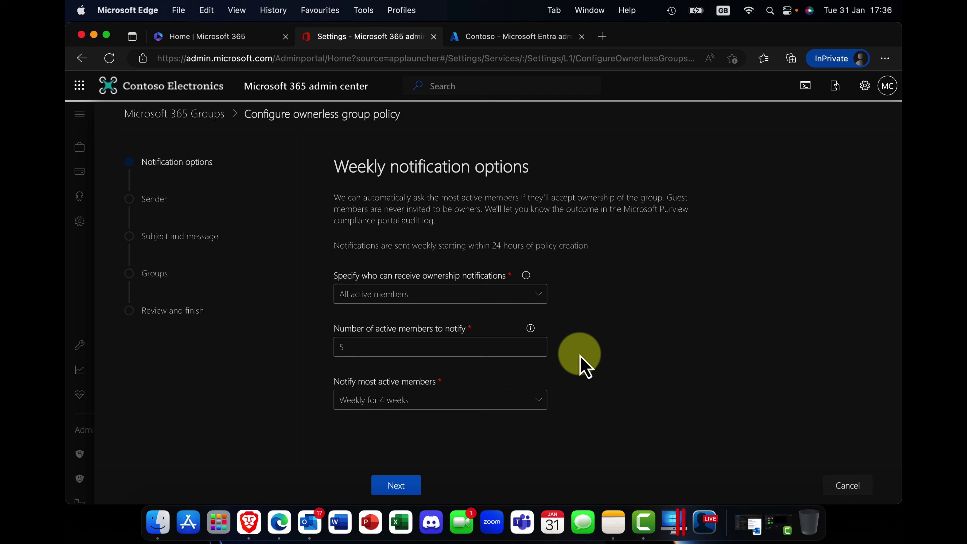
left_click(535, 402)
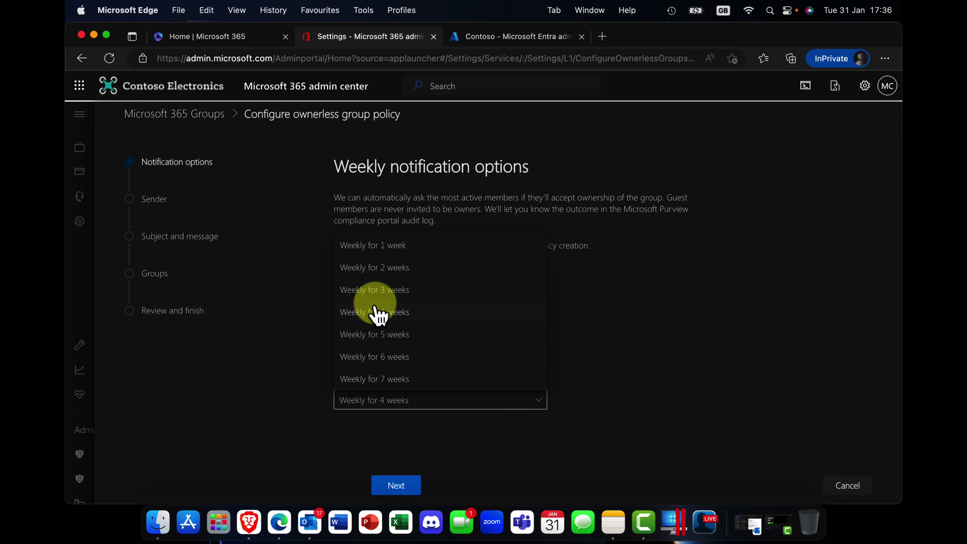
left_click(381, 273)
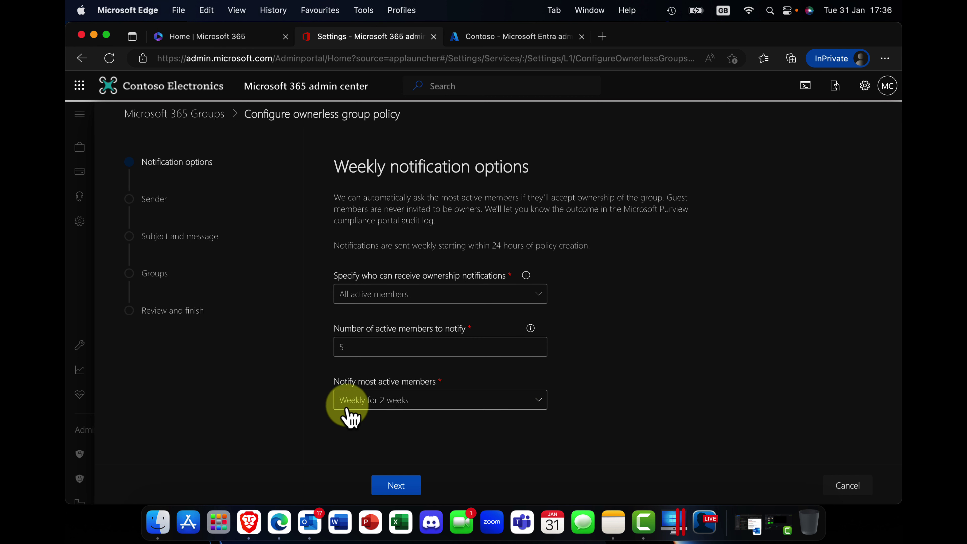
left_click(398, 485)
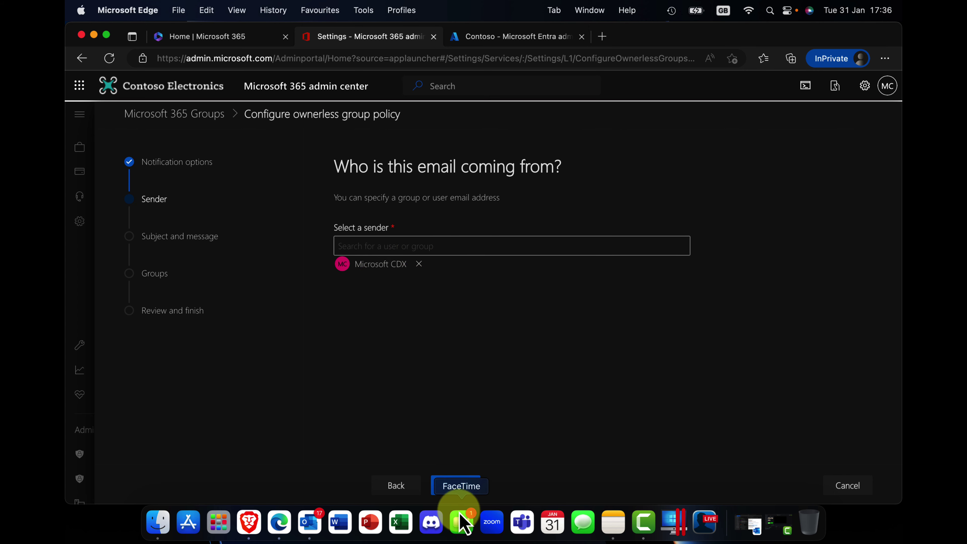
Accept the preselected sender and the default subject and message, leave the policy guideline URL empty, and continue to group targeting
left_click(459, 490)
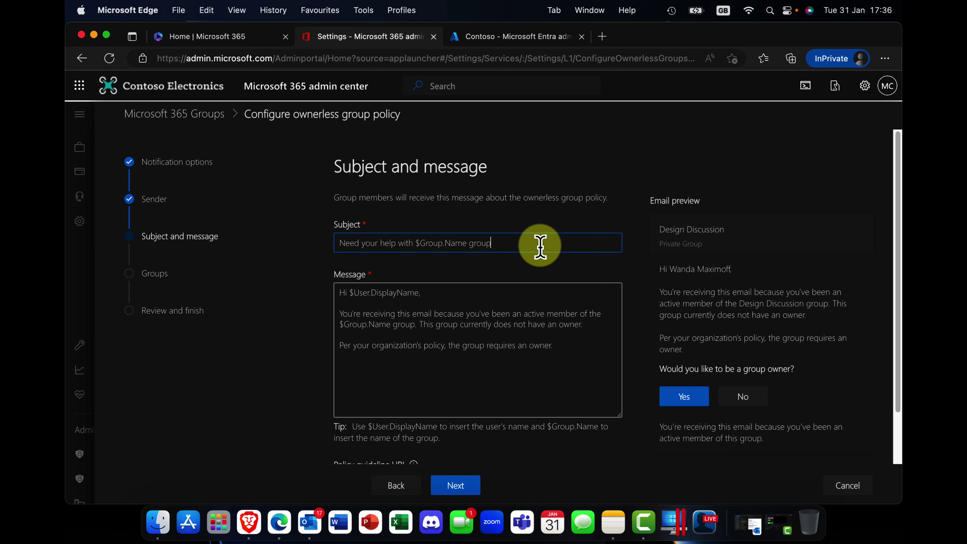
left_click_drag(541, 246, 335, 259)
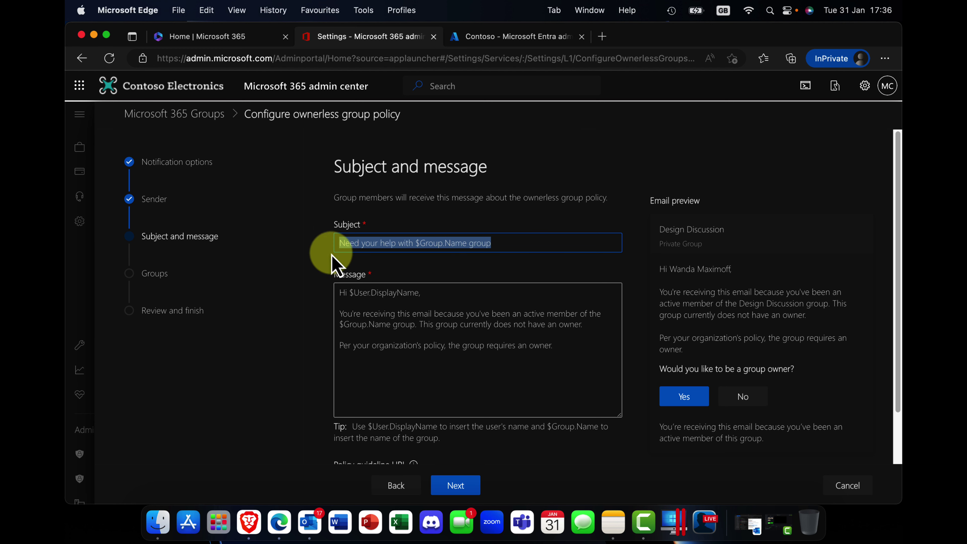
left_click(539, 362)
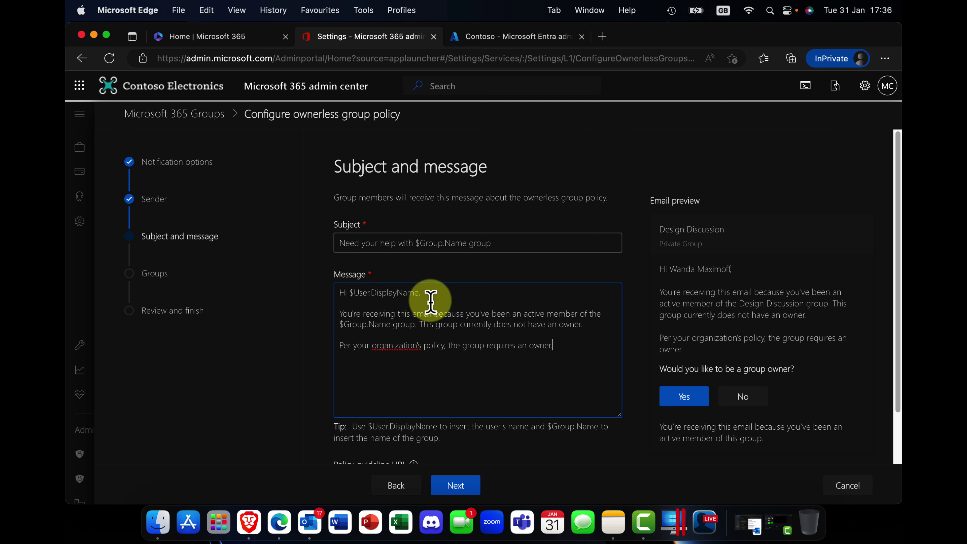
left_click(376, 302)
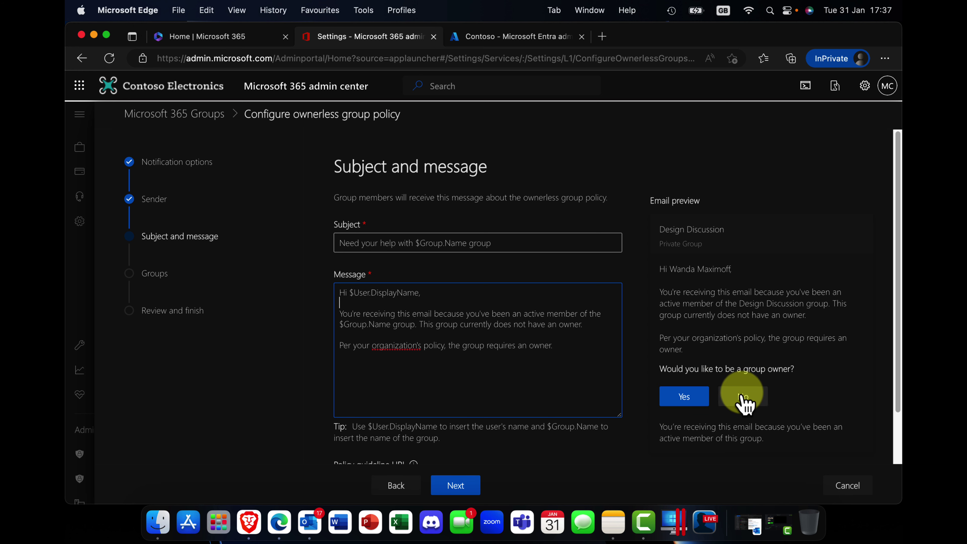
scroll(737, 402, "down", 2)
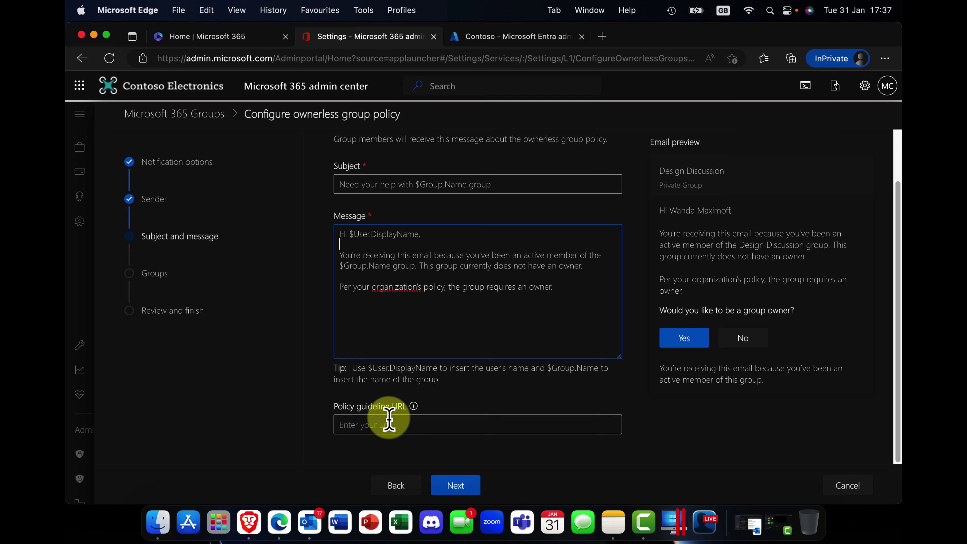
left_click(466, 486)
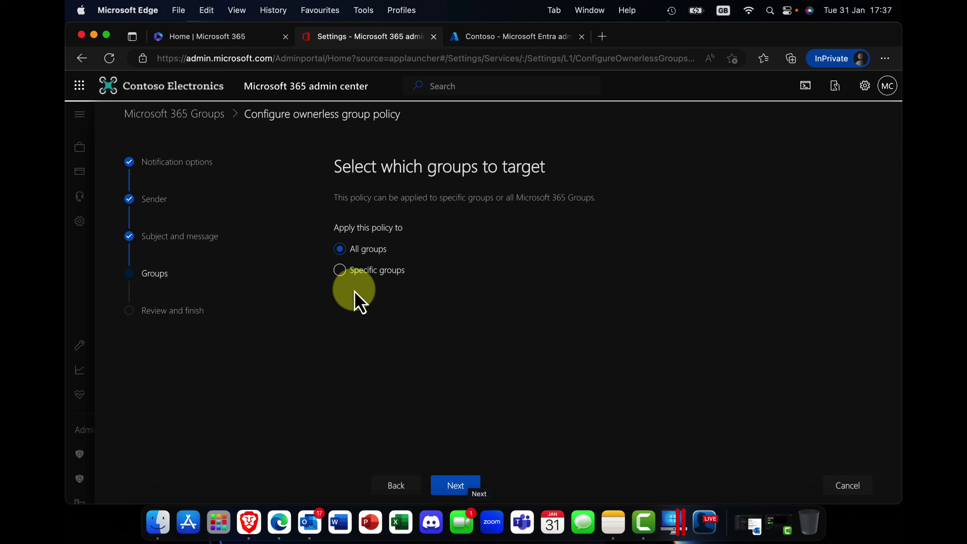
Compare the specific groups option, apply the ownerless policy to all groups, and continue to the review
left_click(345, 278)
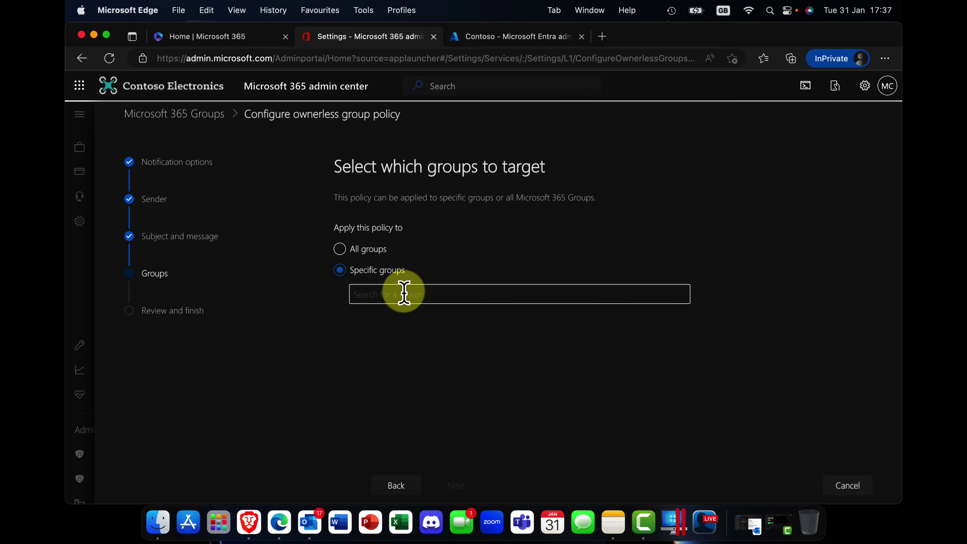
left_click(362, 252)
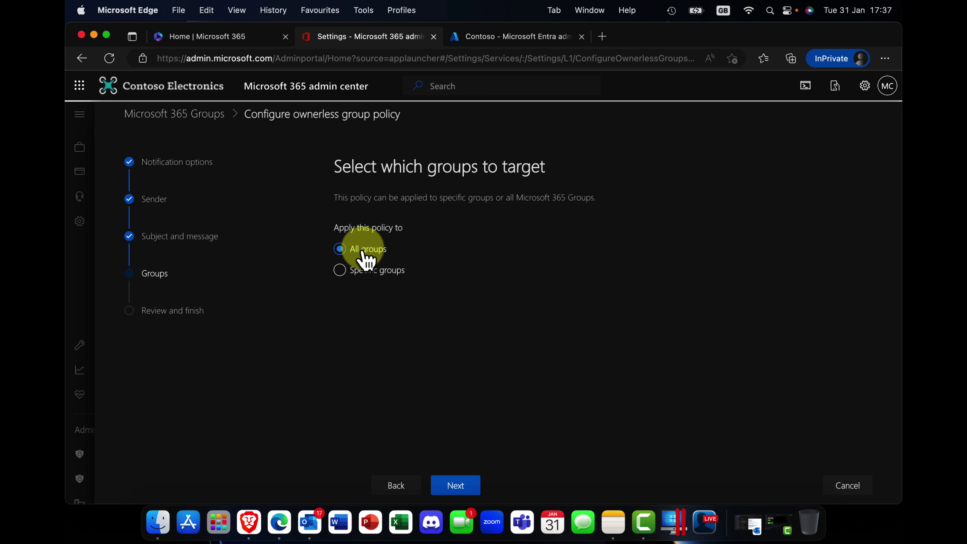
left_click(451, 490)
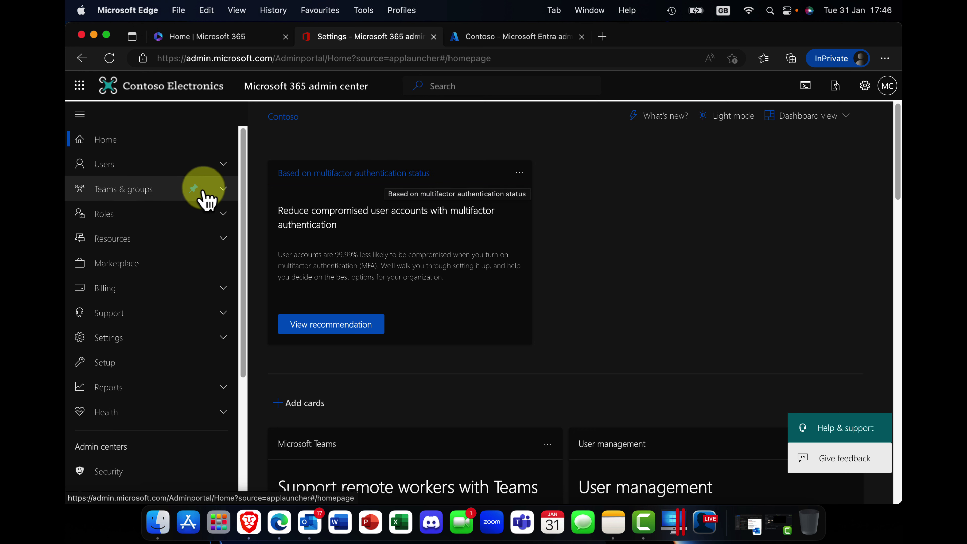
Find the Oslo HQ team among the active Microsoft 365 teams and groups and view its settings
left_click(113, 190)
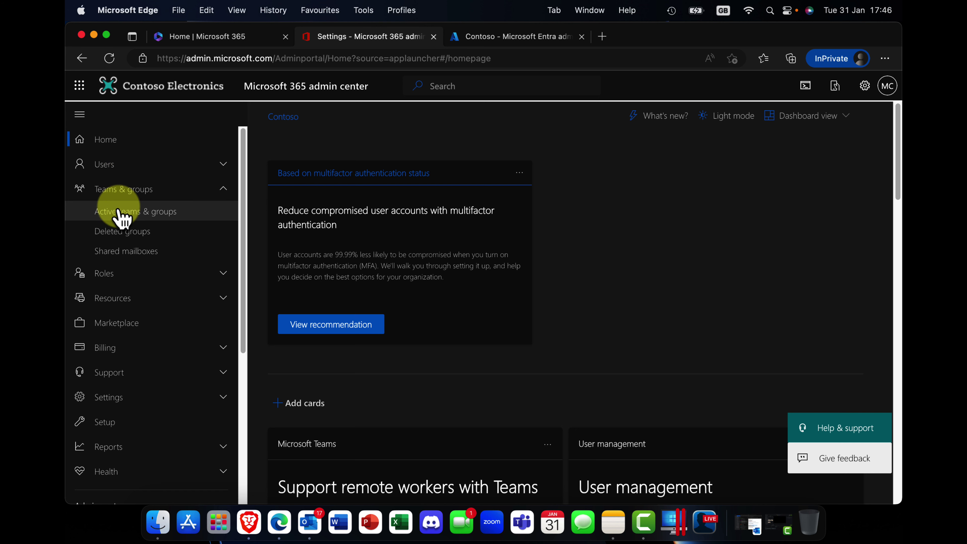
left_click(175, 224)
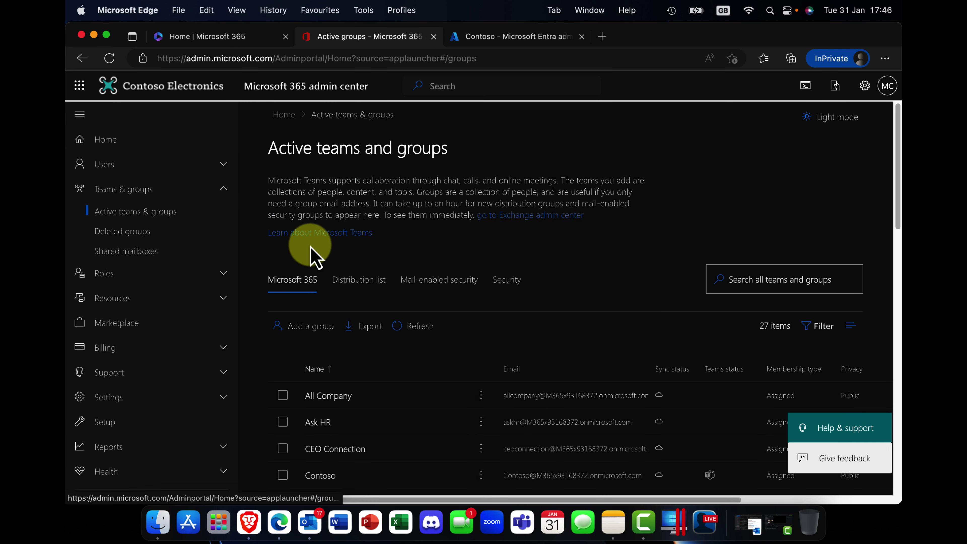
scroll(331, 358, "down", 10)
scroll(333, 349, "down", 2)
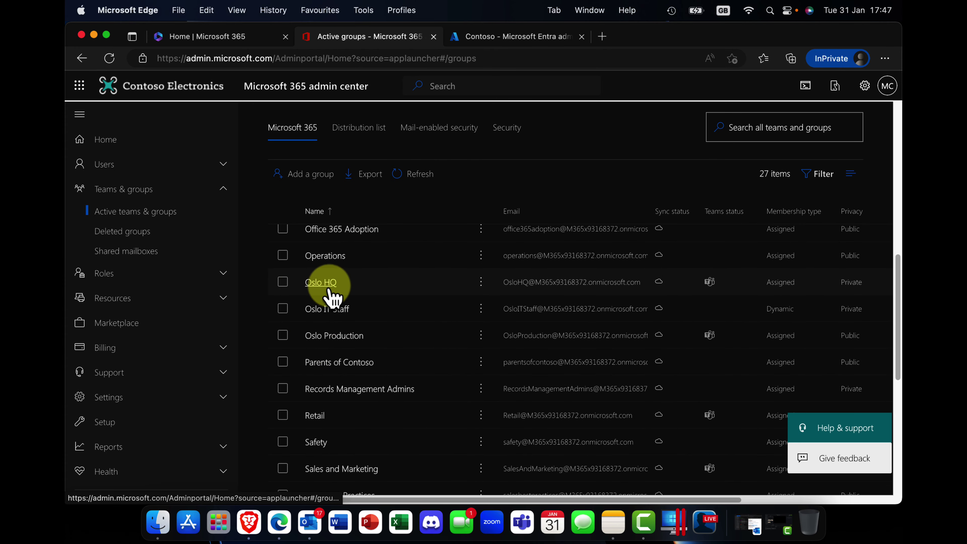
left_click(322, 283)
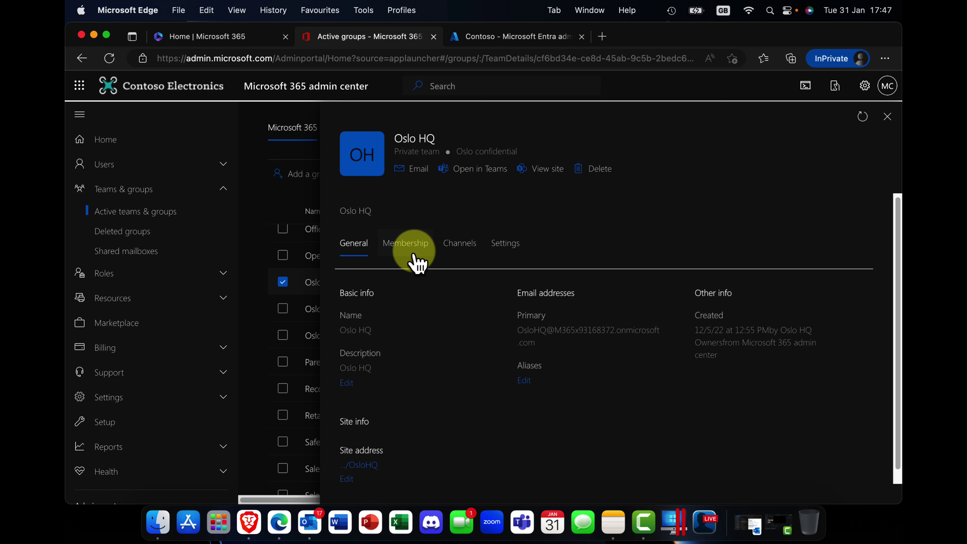
left_click(504, 255)
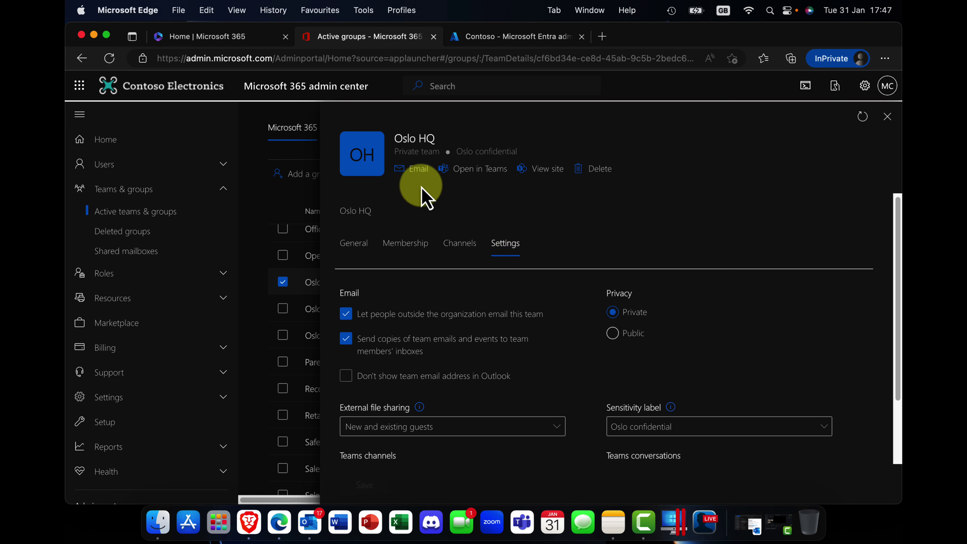
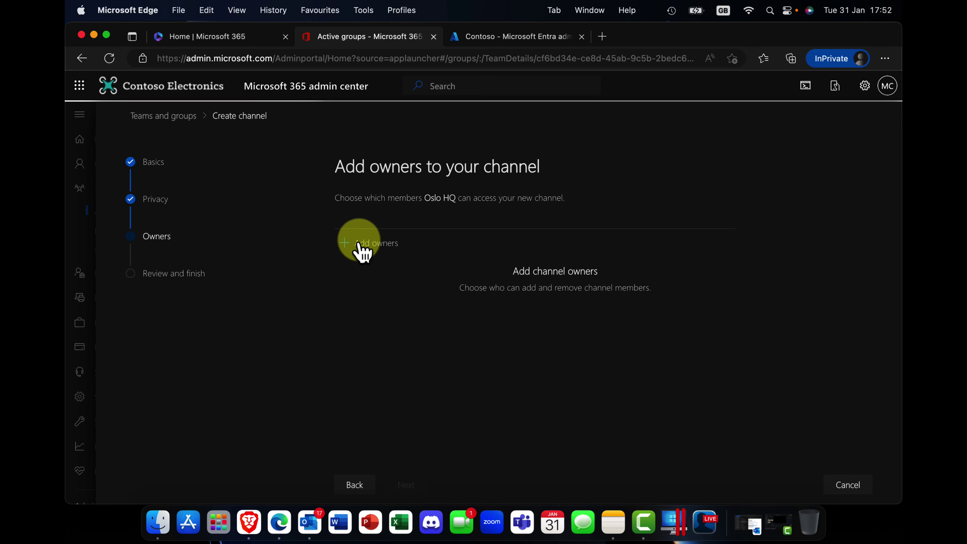
Add the Microsoft CDX account and a second team member as channel owners, and create the private Accounts channel in Oslo HQ
left_click(362, 247)
left_click(367, 216)
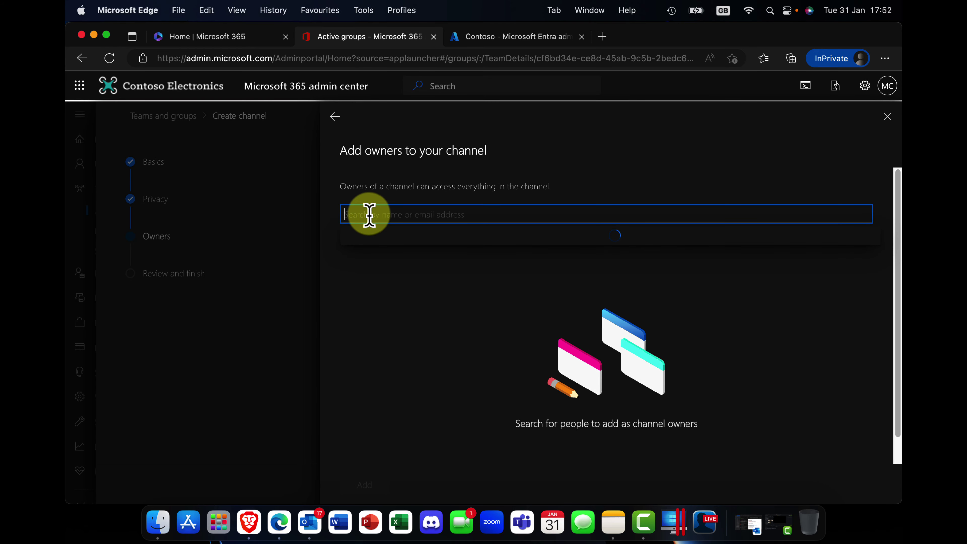
type("cdx")
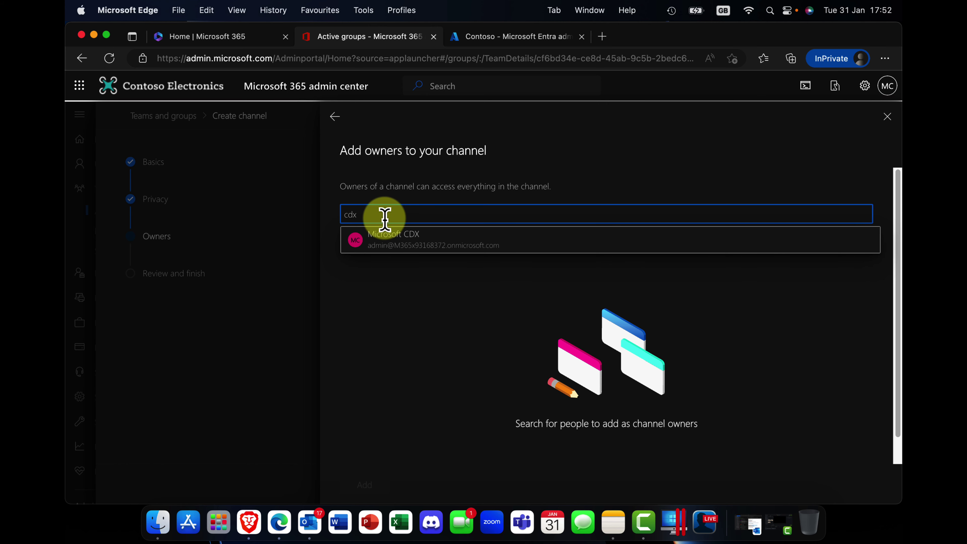
left_click(389, 238)
left_click(409, 213)
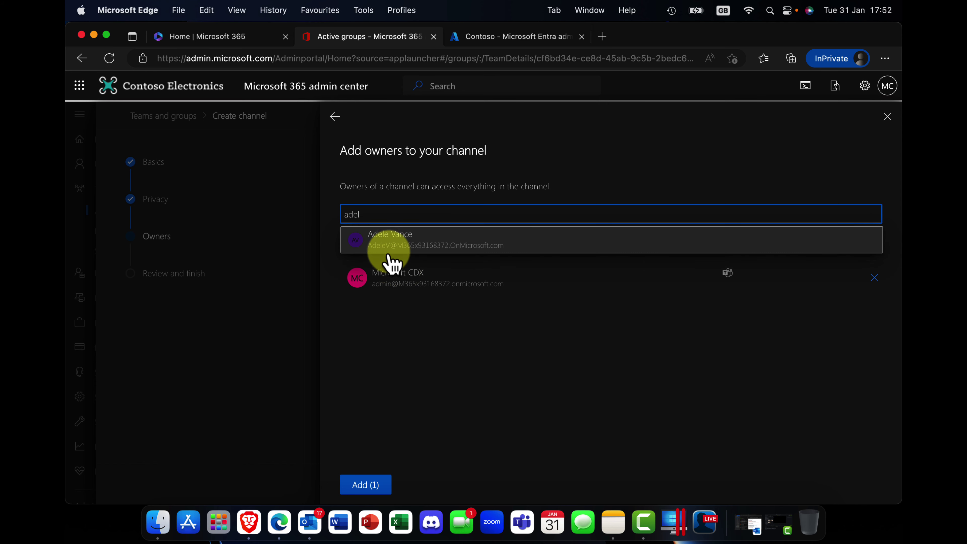
left_click(389, 250)
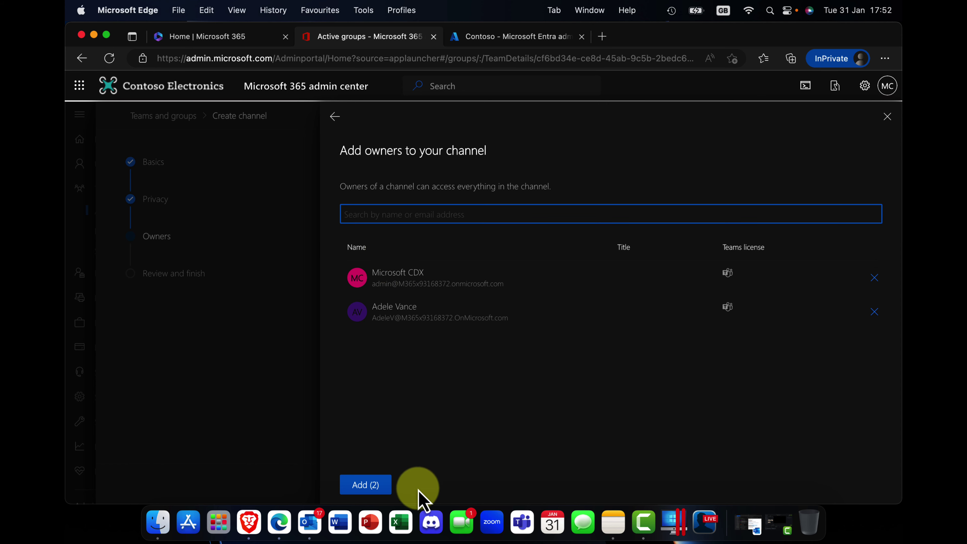
left_click(354, 489)
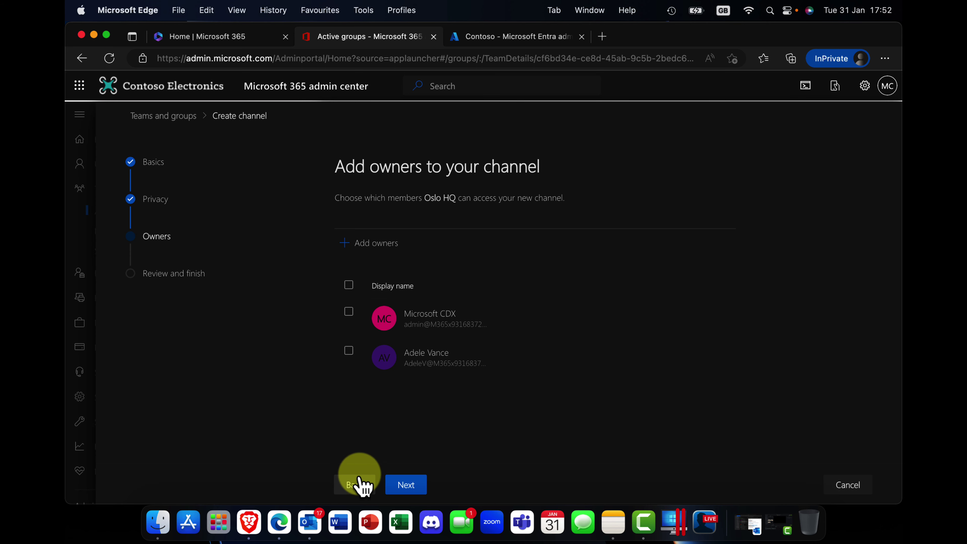
left_click(405, 485)
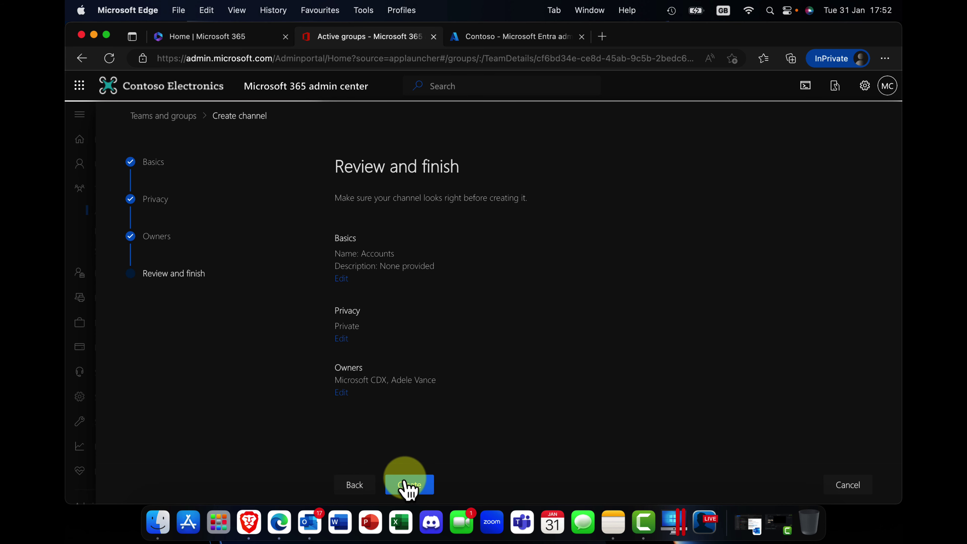
left_click(408, 486)
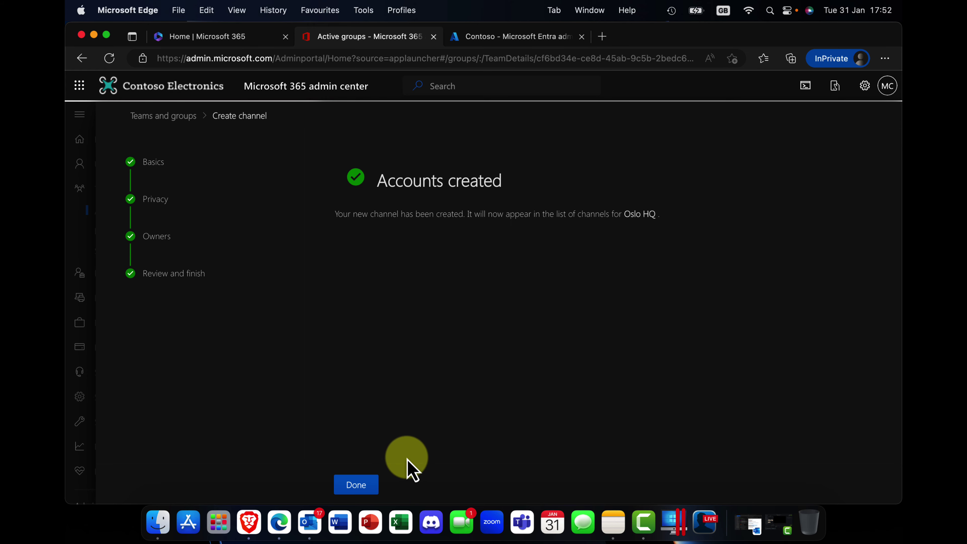
Close the completed Accounts channel creation and open the Oslo HQ team's settings
left_click(357, 487)
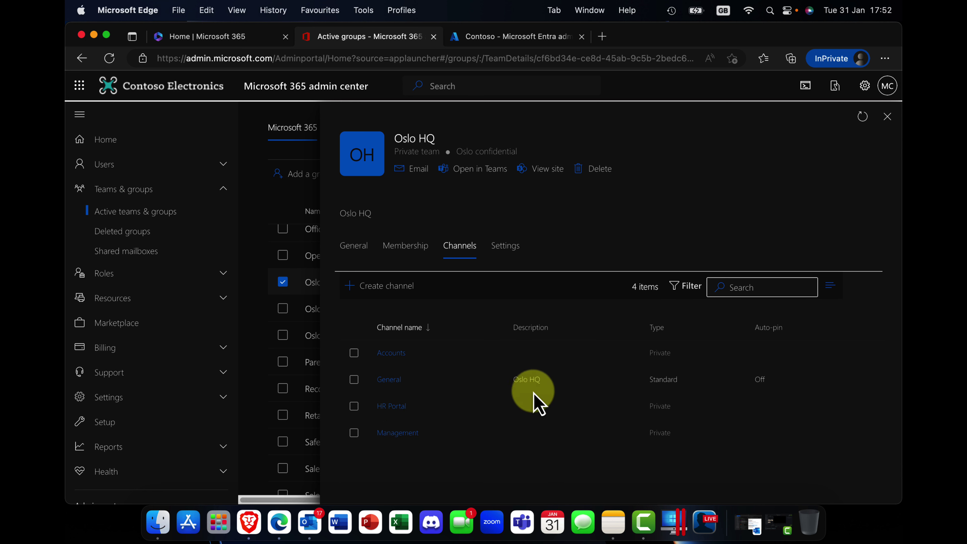
left_click(504, 251)
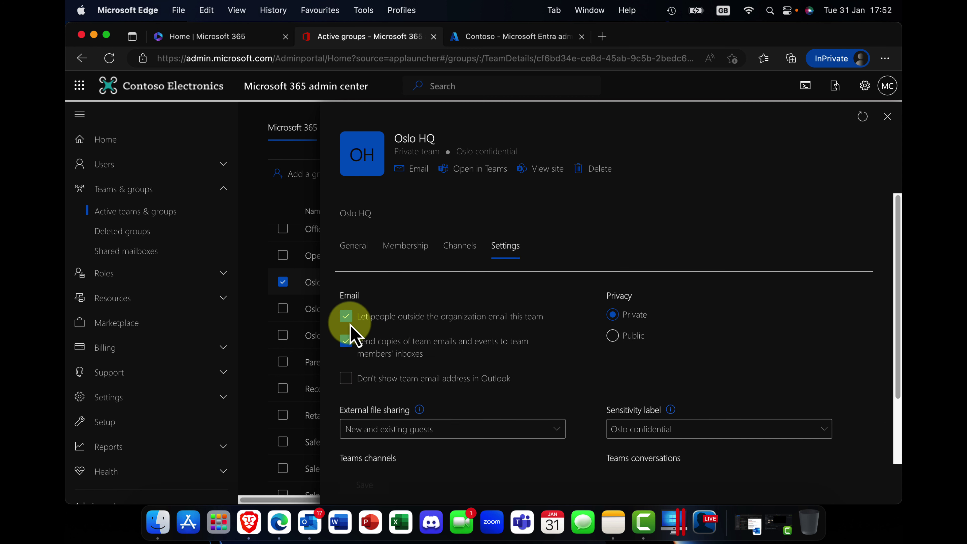
Try toggling Oslo HQ's options for outside email, copies to members' inboxes and hiding the team address in Outlook, and restore each one
left_click(347, 317)
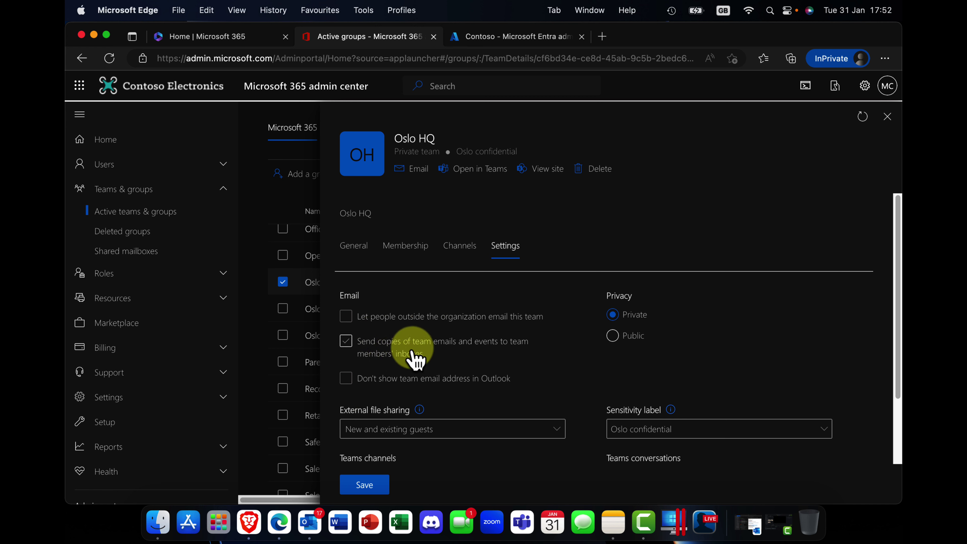
left_click(403, 340)
left_click(379, 324)
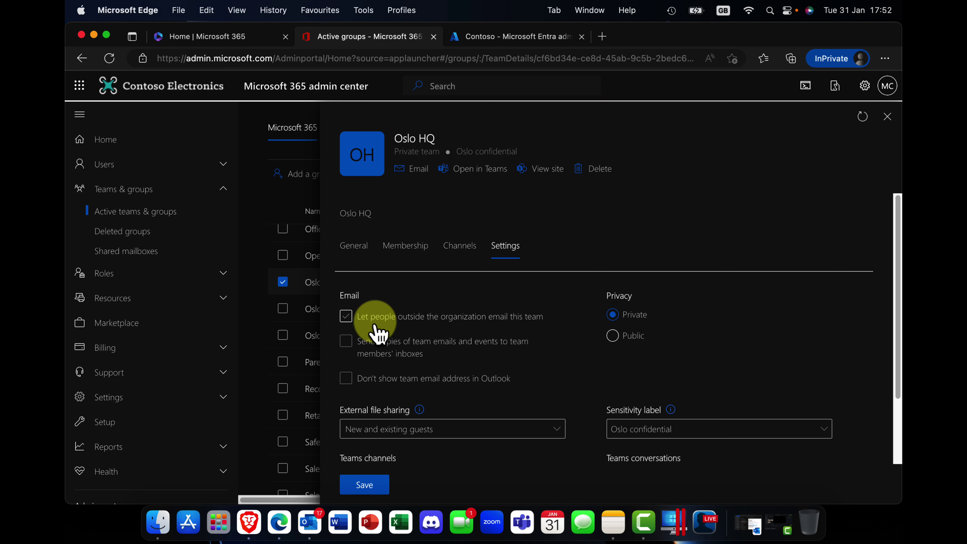
left_click(438, 331)
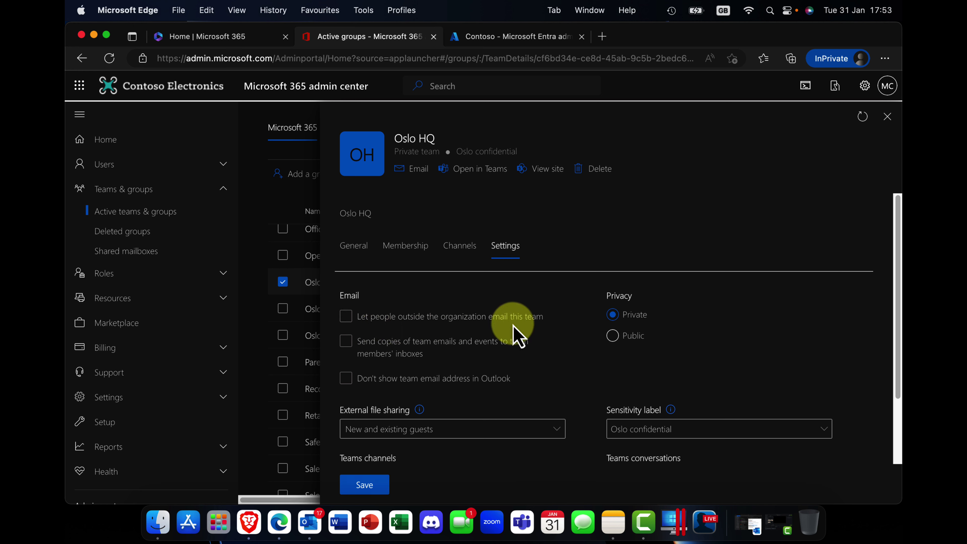
left_click(467, 324)
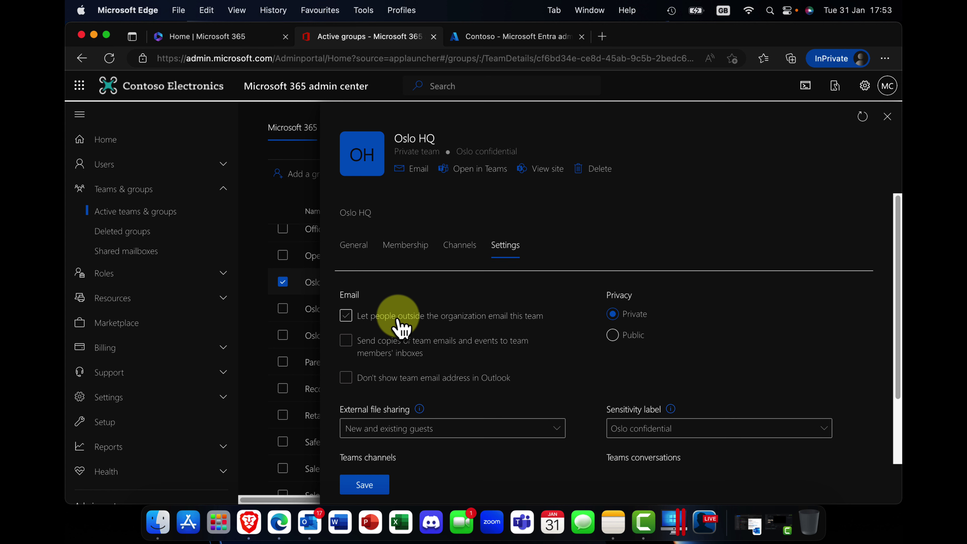
left_click(354, 340)
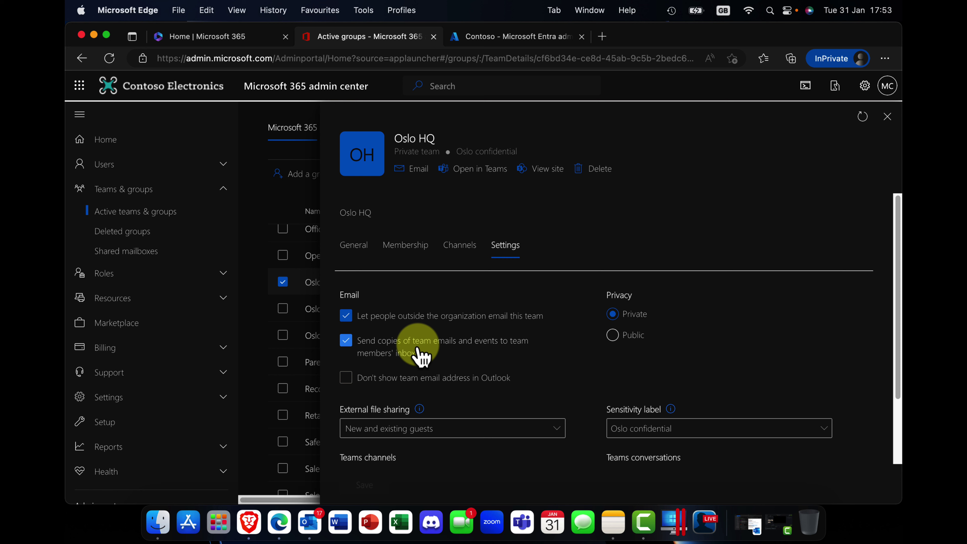
left_click(346, 378)
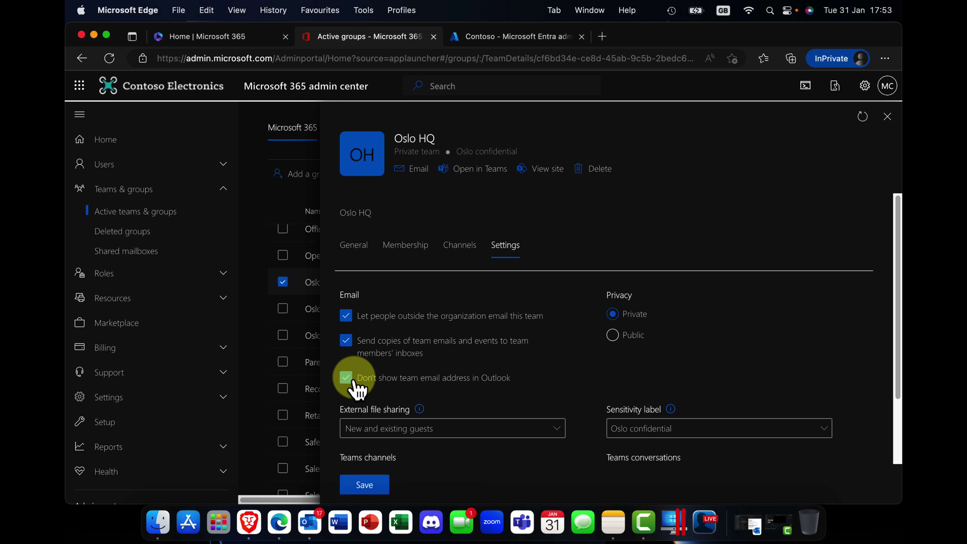
left_click(347, 378)
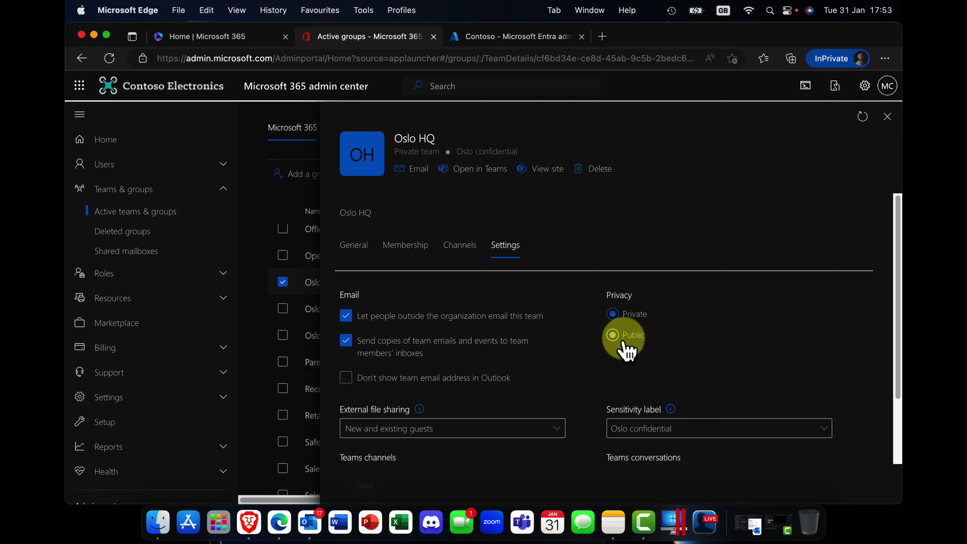
Try the Existing guests option for Oslo HQ's external file sharing, compare the other choices, and restore New and existing guests
scroll(499, 343, "down", 3)
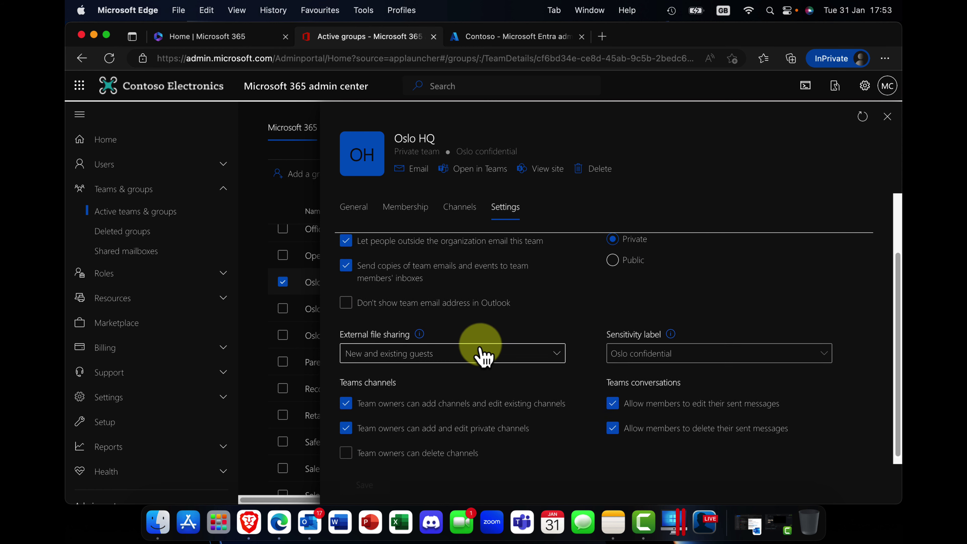
left_click(557, 347)
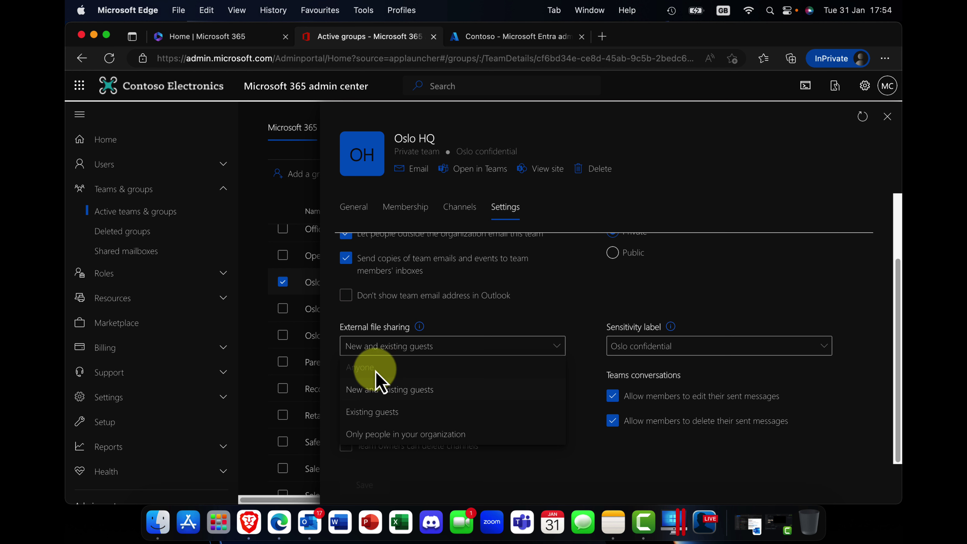
left_click(407, 391)
left_click(445, 352)
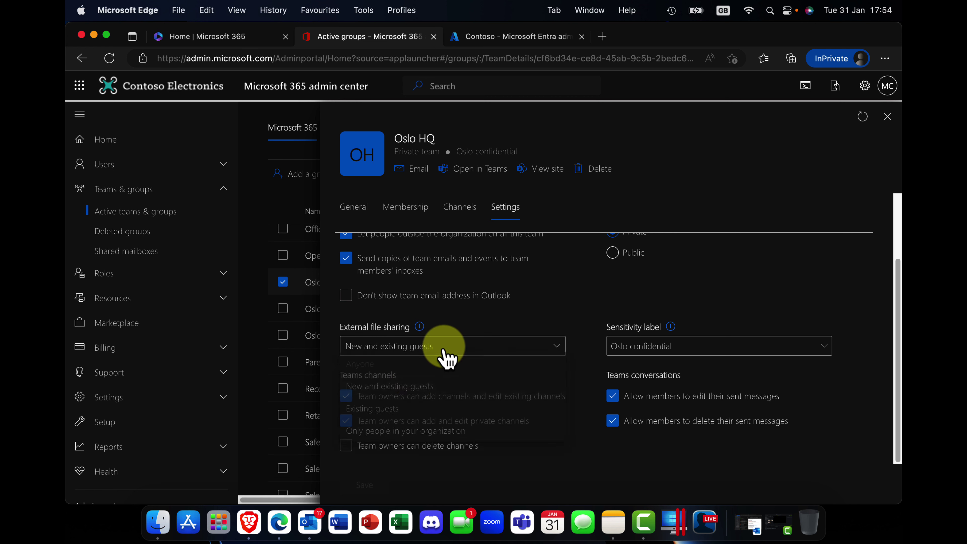
left_click(409, 411)
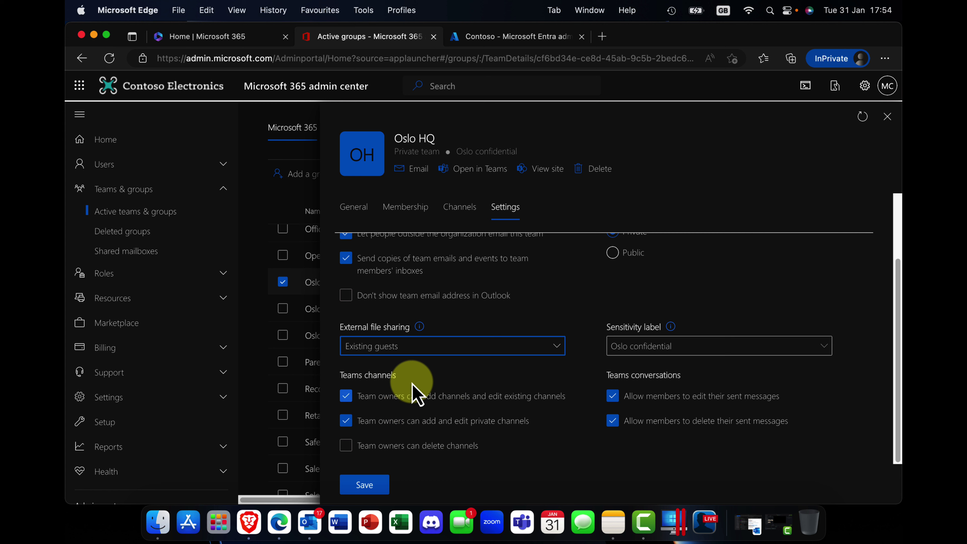
left_click(441, 349)
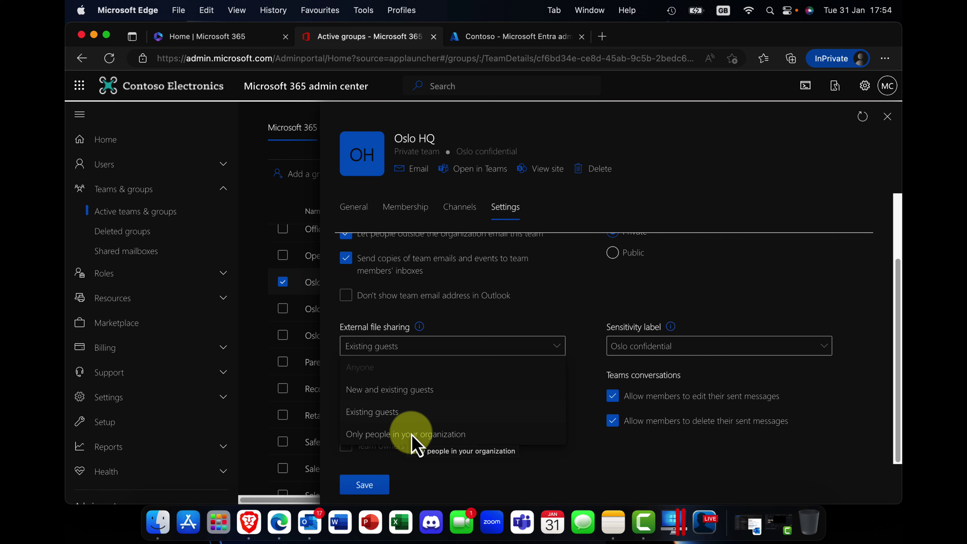
left_click(414, 393)
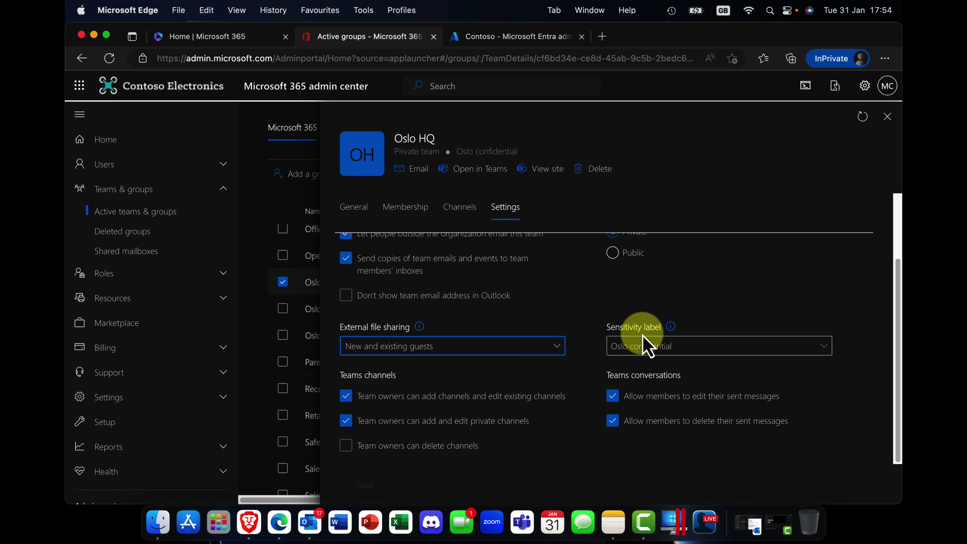
Review the available sensitivity labels and choose Stirling Confidential for the Oslo HQ team
left_click(824, 345)
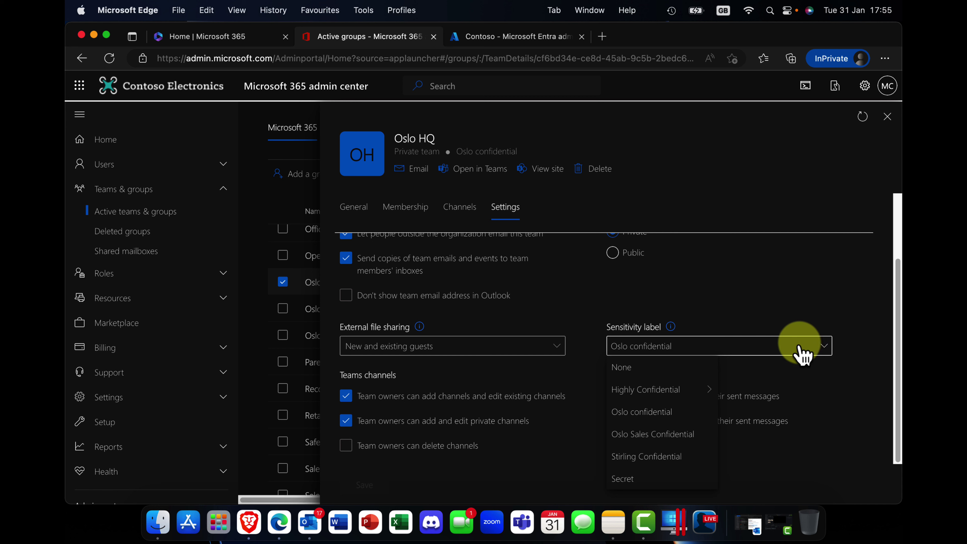
left_click(701, 309)
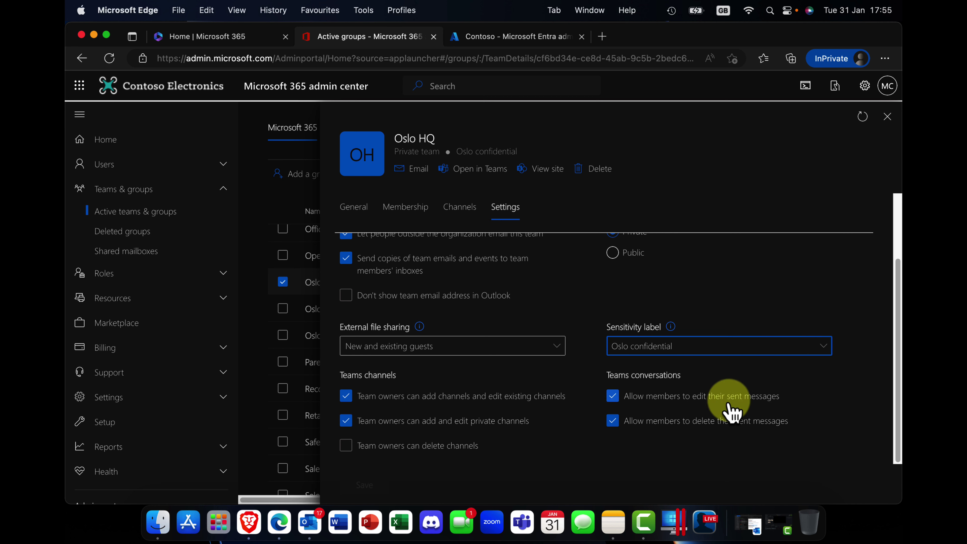
left_click(726, 349)
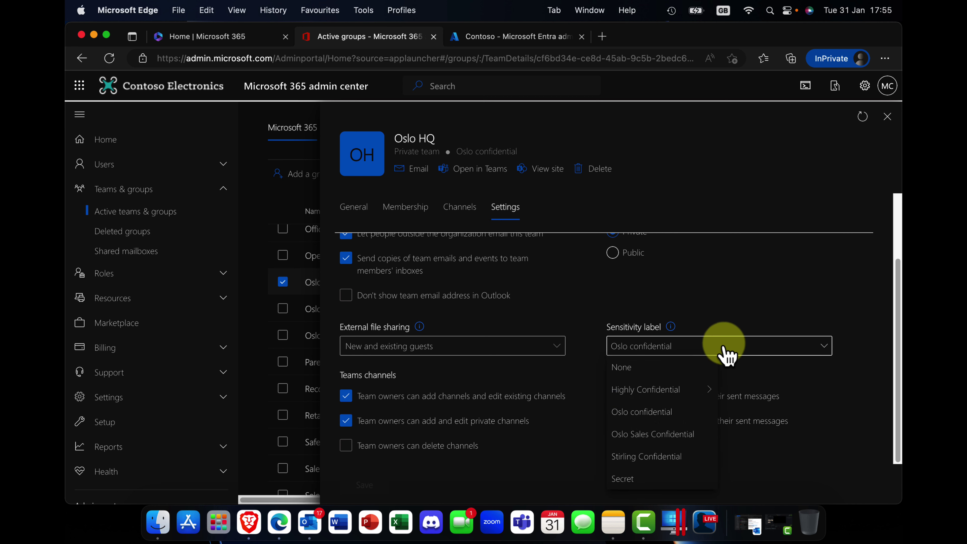
mouse_move(658, 402)
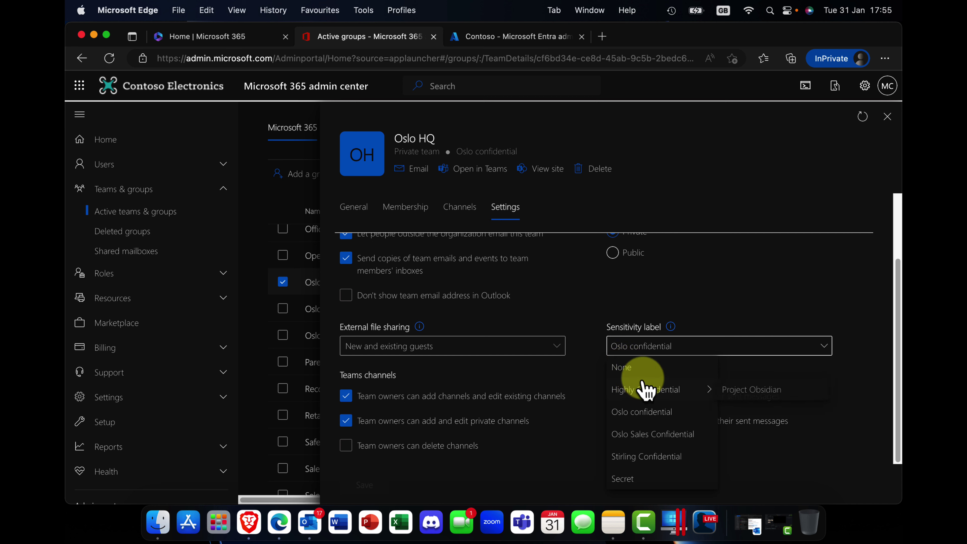
left_click(650, 457)
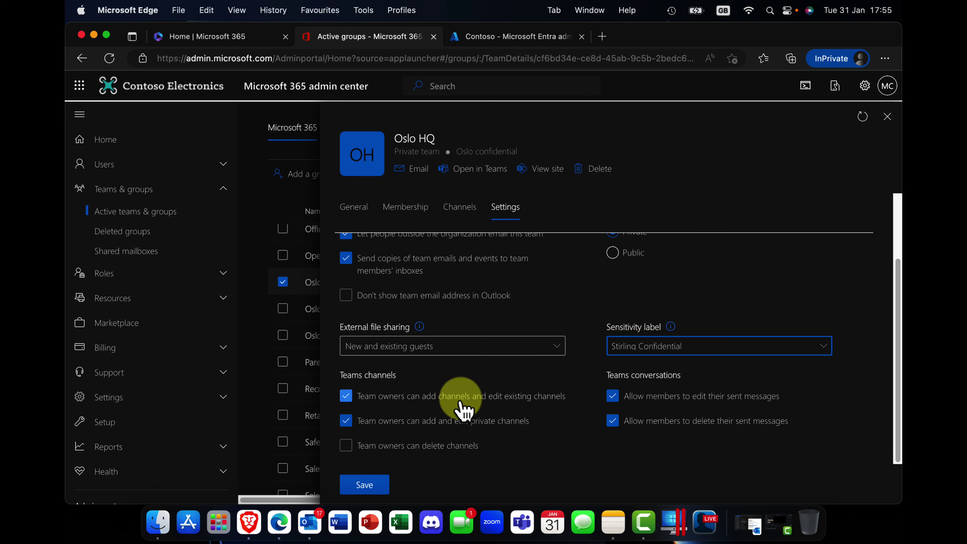
Try toggling the team owner permissions for adding channels and editing private channels, and leave channel deletion disallowed
left_click(483, 405)
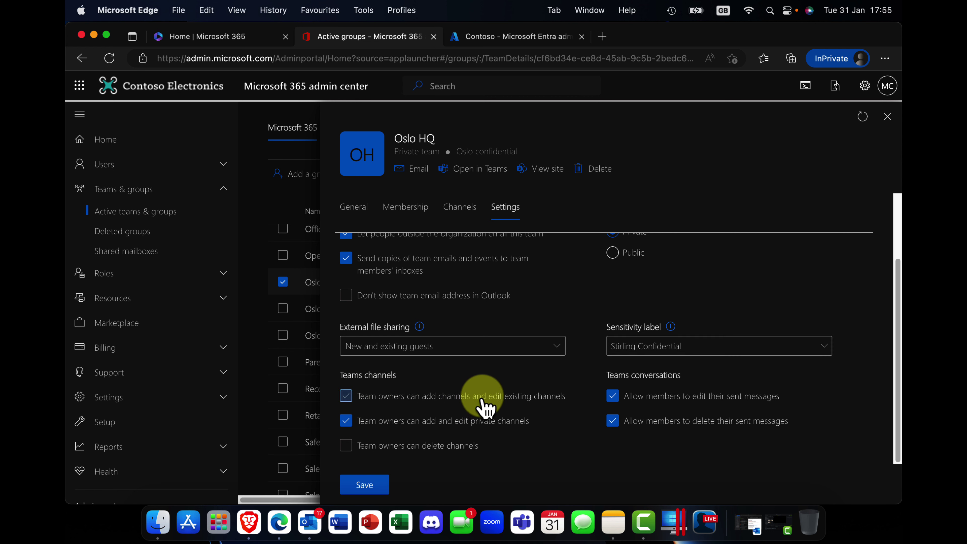
left_click(422, 399)
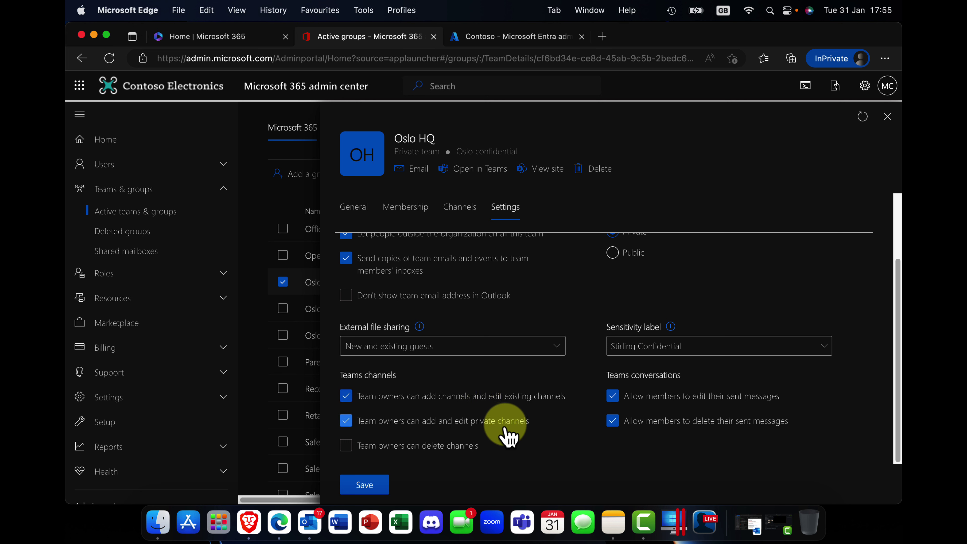
left_click(474, 426)
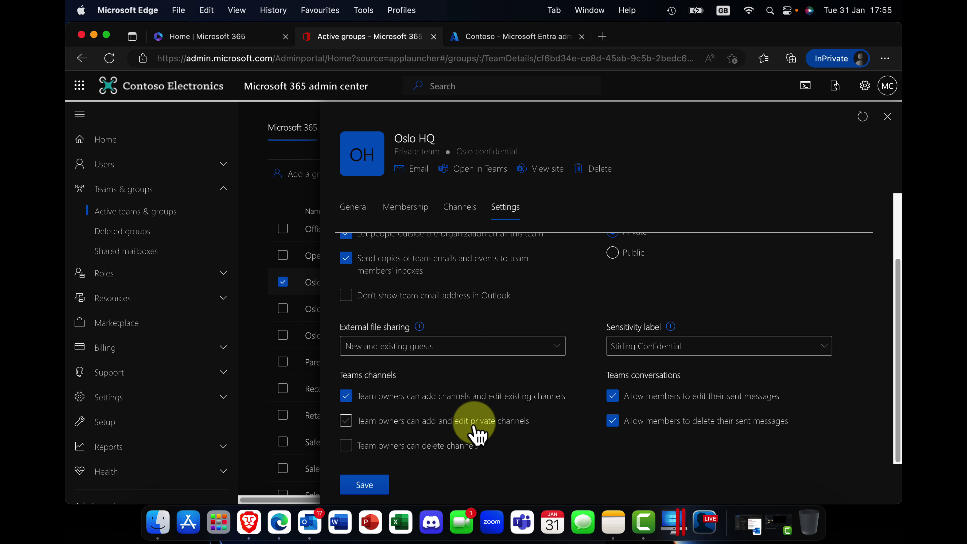
left_click(473, 425)
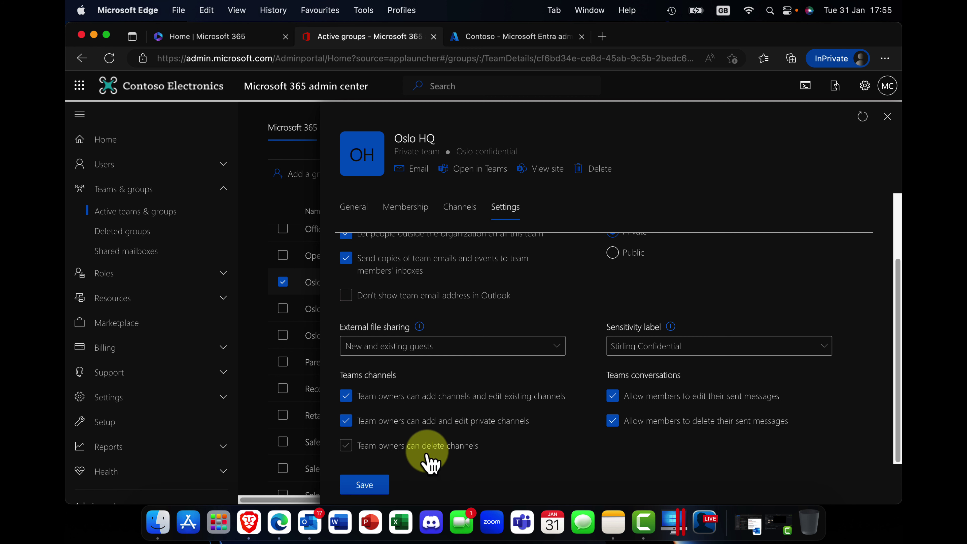
left_click(345, 449)
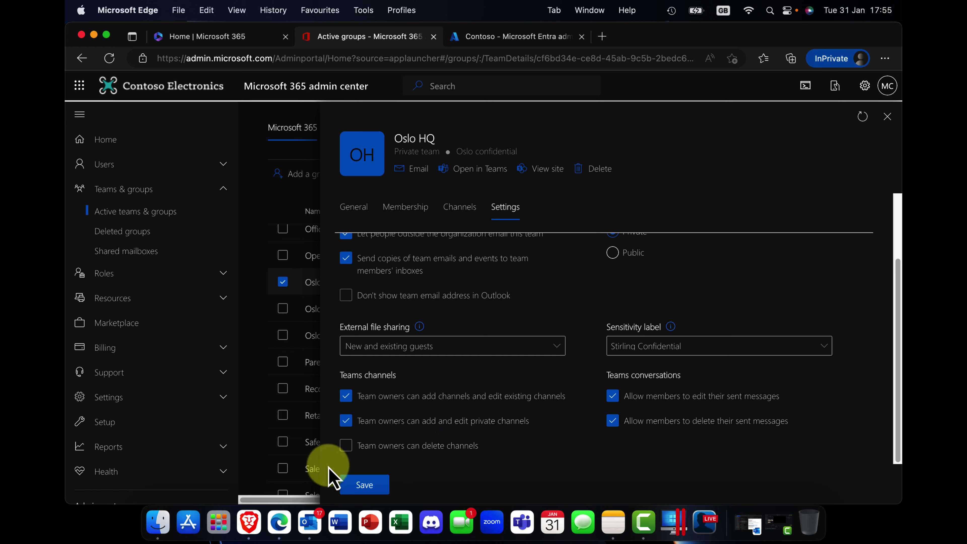
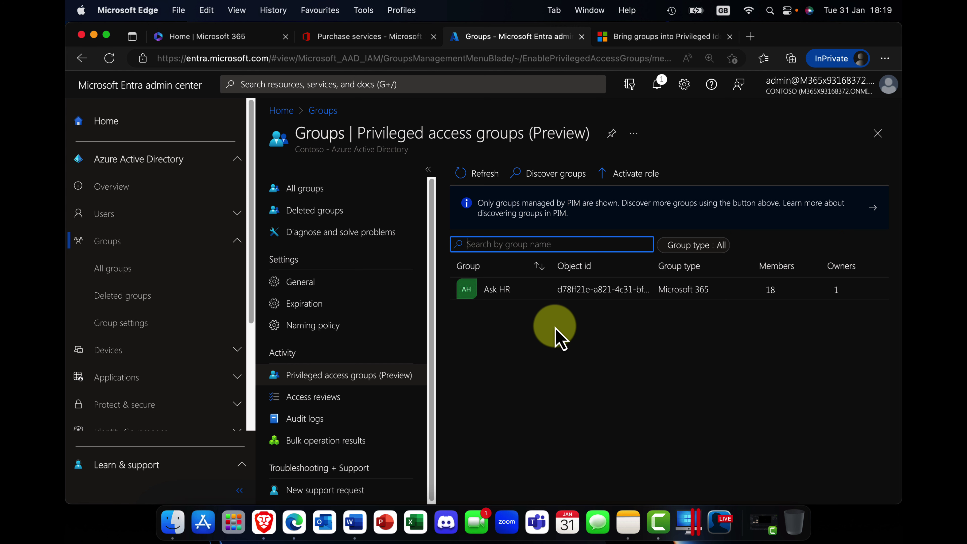
In the Microsoft Entra admin center, browse the unmanaged groups available for discovery in PIM and return to the privileged access groups
left_click(544, 176)
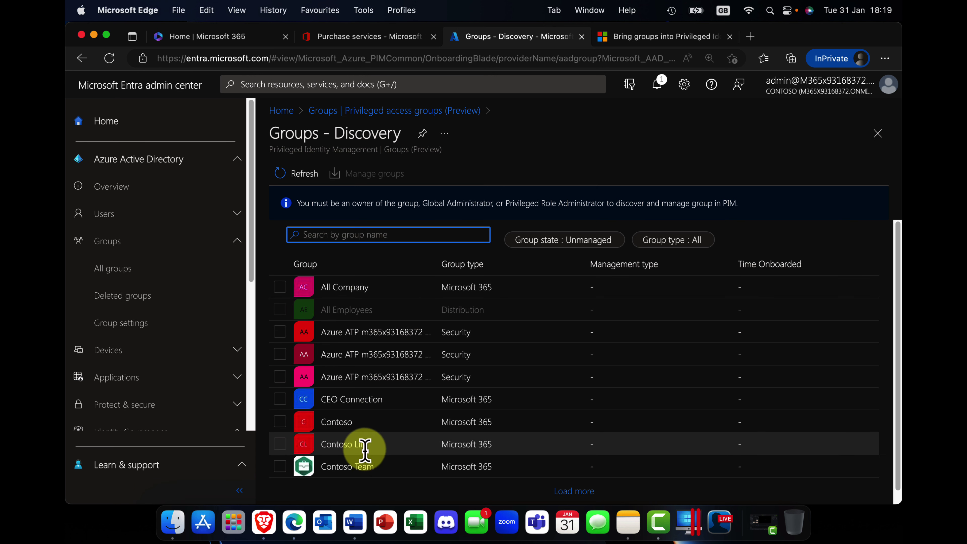
scroll(371, 358, "down", 1)
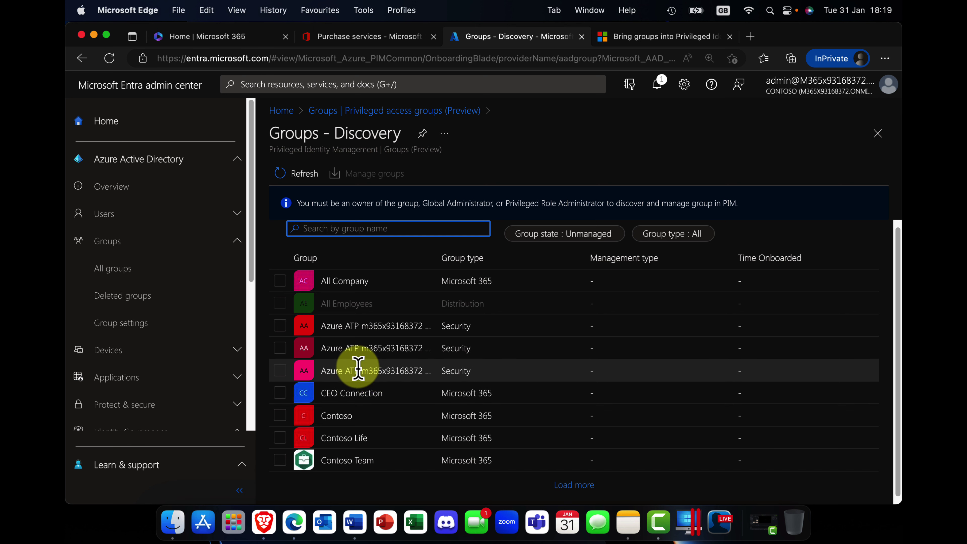
scroll(358, 369, "up", 1)
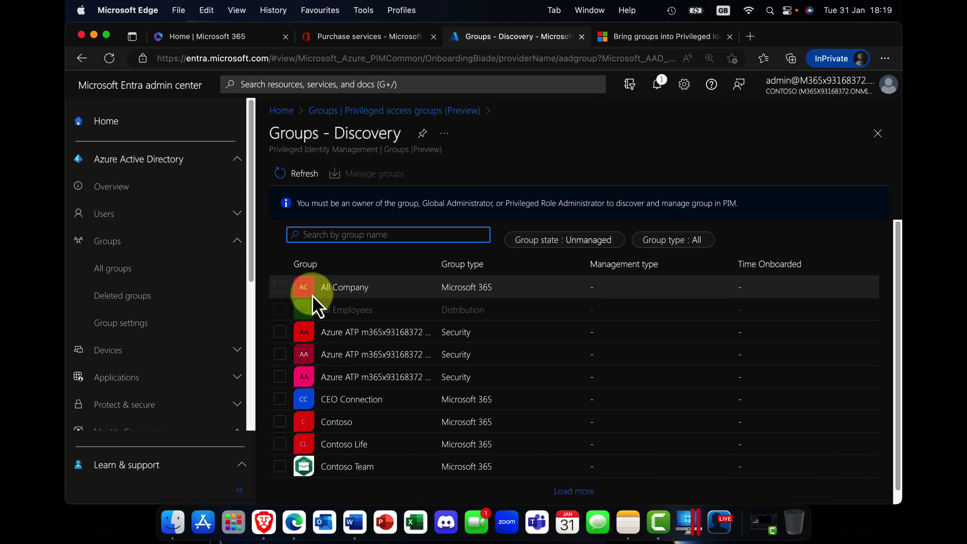
left_click(414, 113)
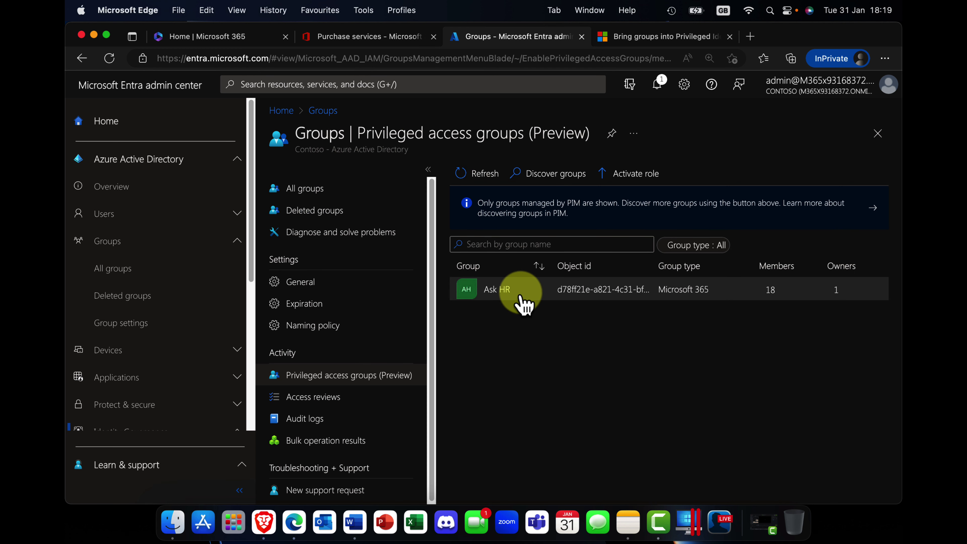
Open the Ask HR privileged access group and view your own active role assignments
left_click(498, 291)
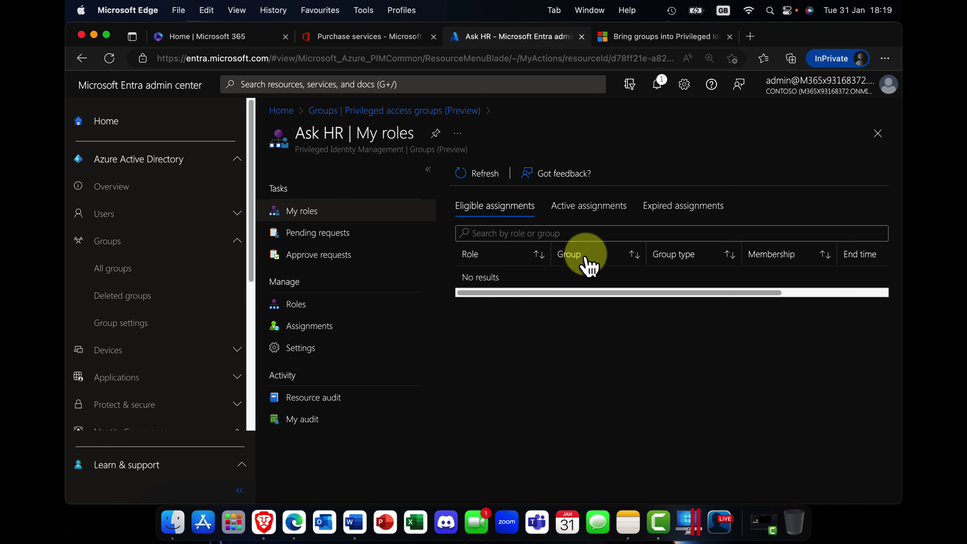
left_click(603, 214)
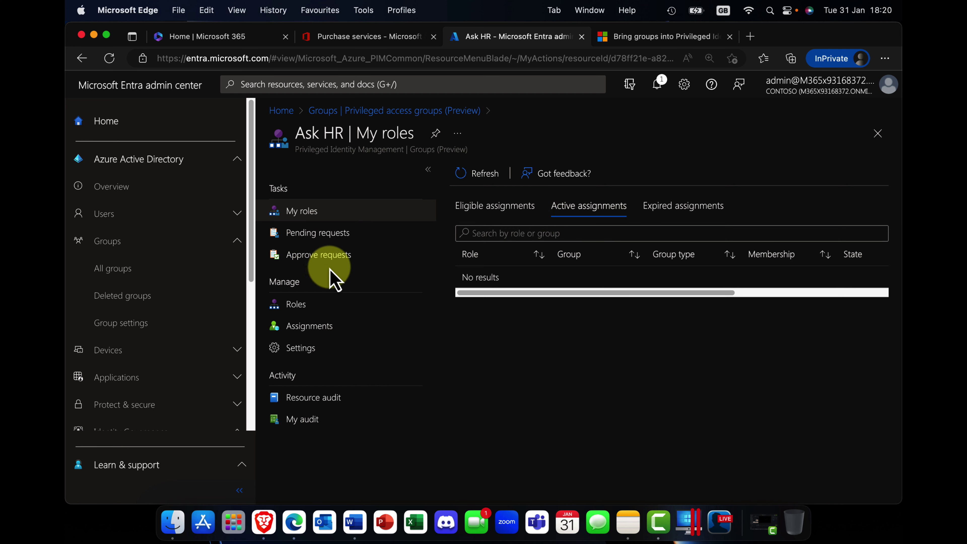
Start a new role assignment for the Ask HR group with the Owner role and select the user as its member
left_click(302, 328)
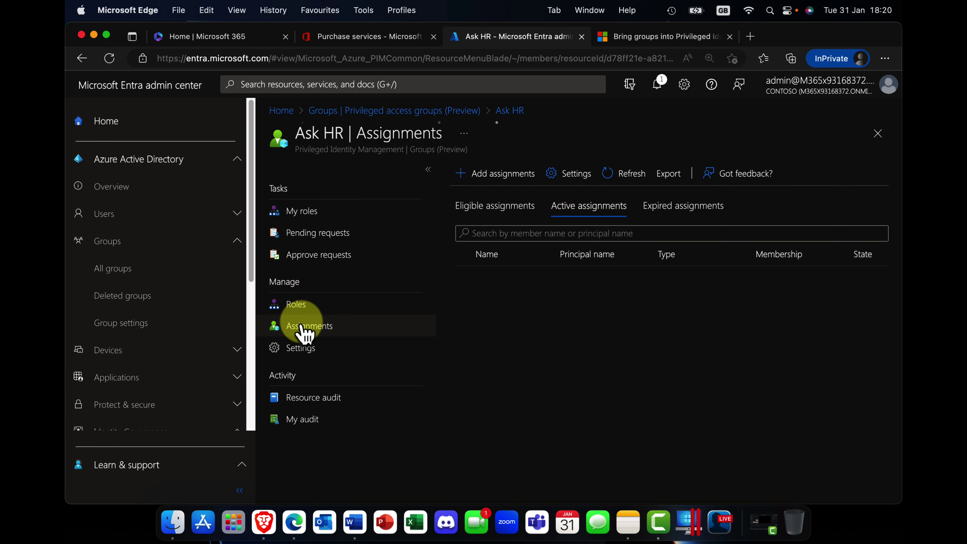
left_click(493, 178)
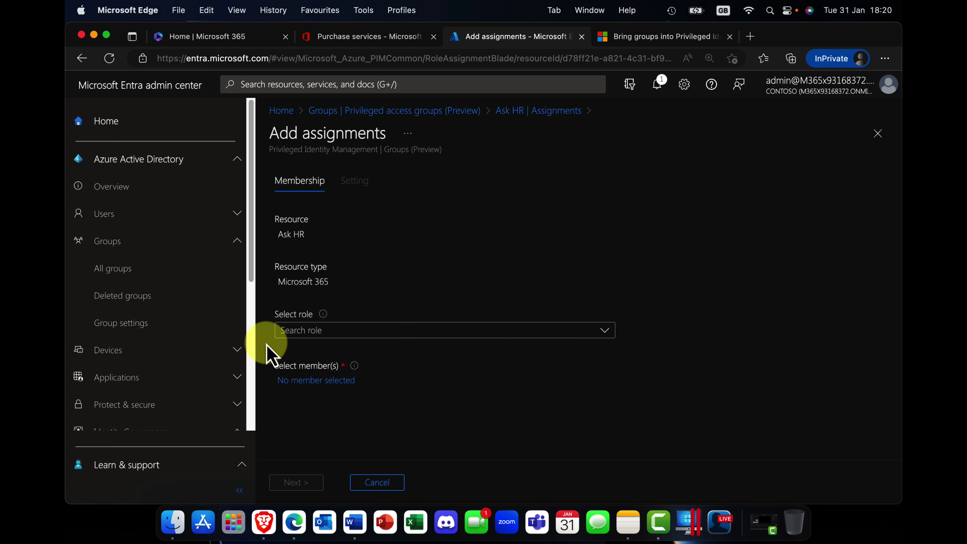
left_click(364, 334)
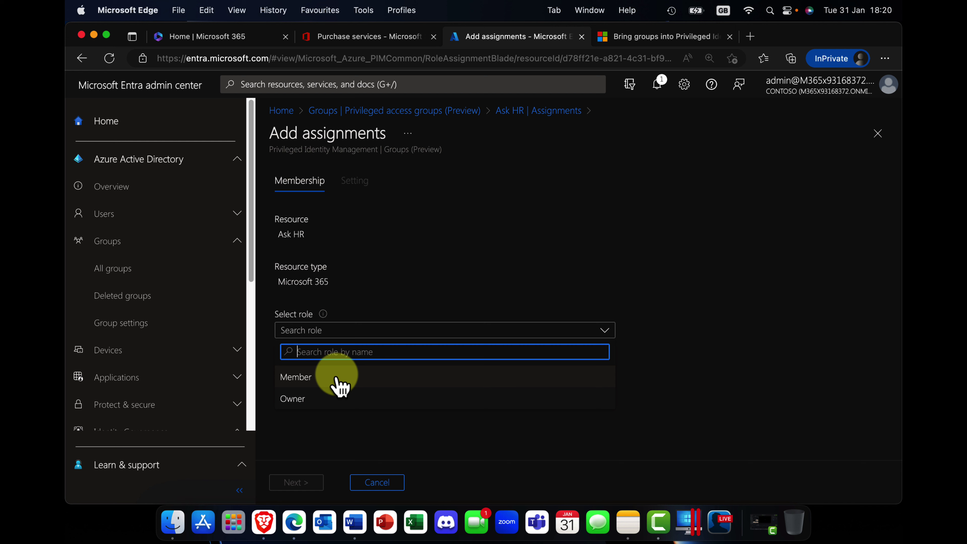
left_click(341, 399)
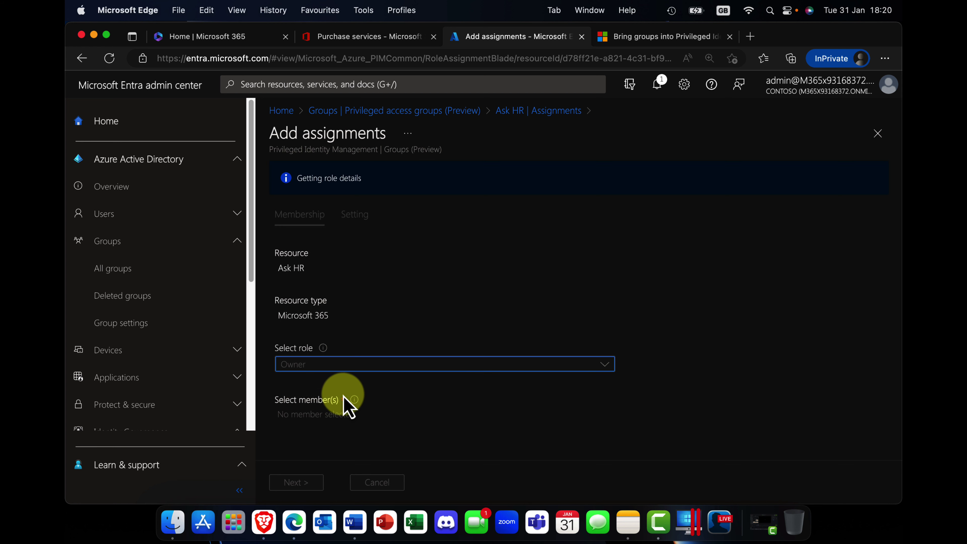
left_click(331, 381)
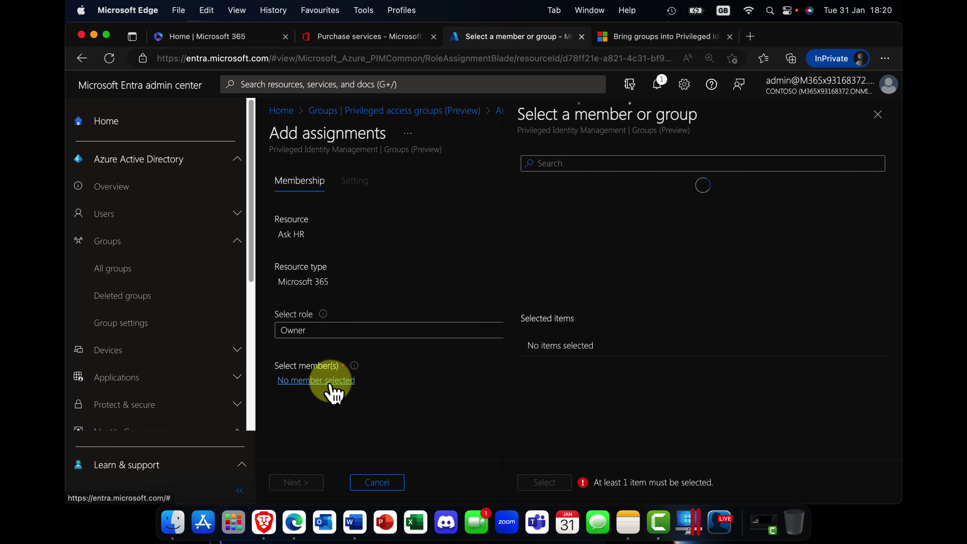
type("adel")
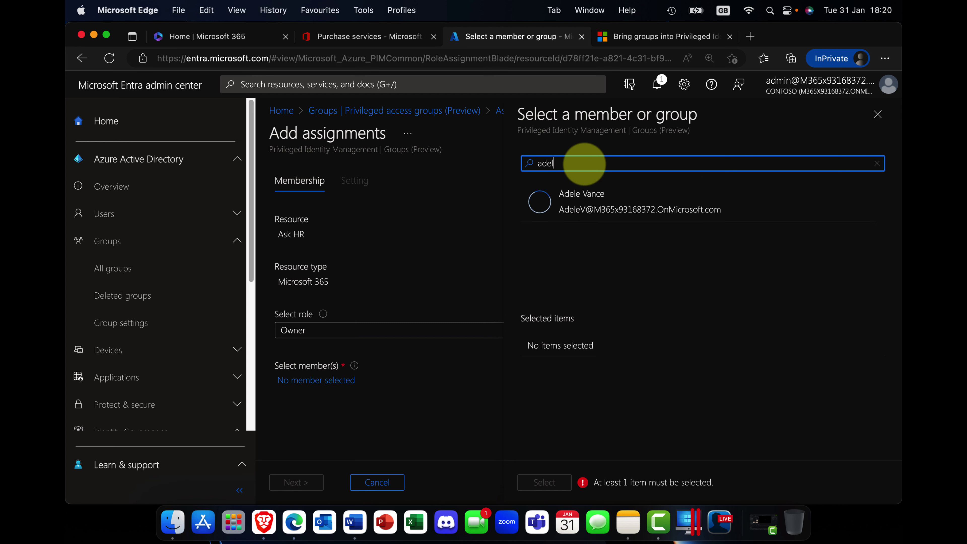
left_click(574, 206)
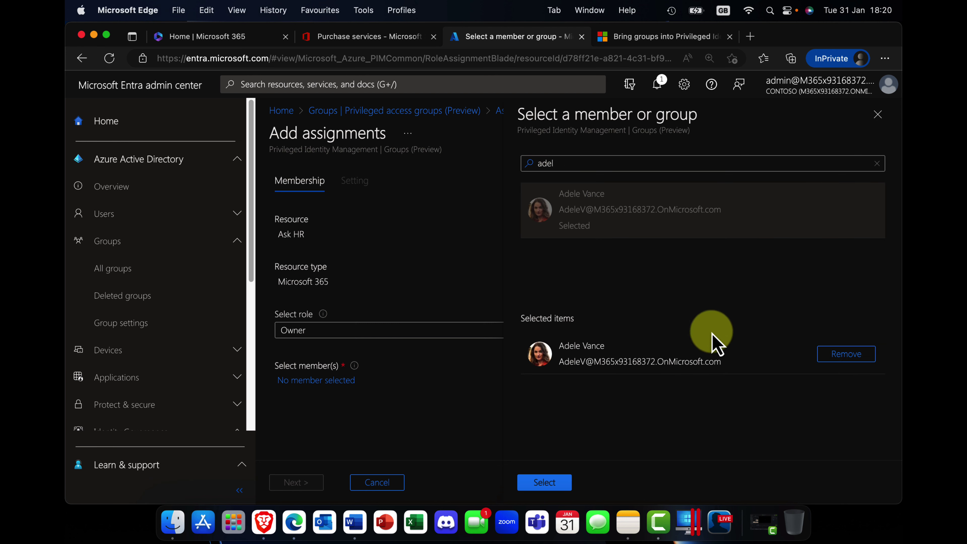
left_click(563, 483)
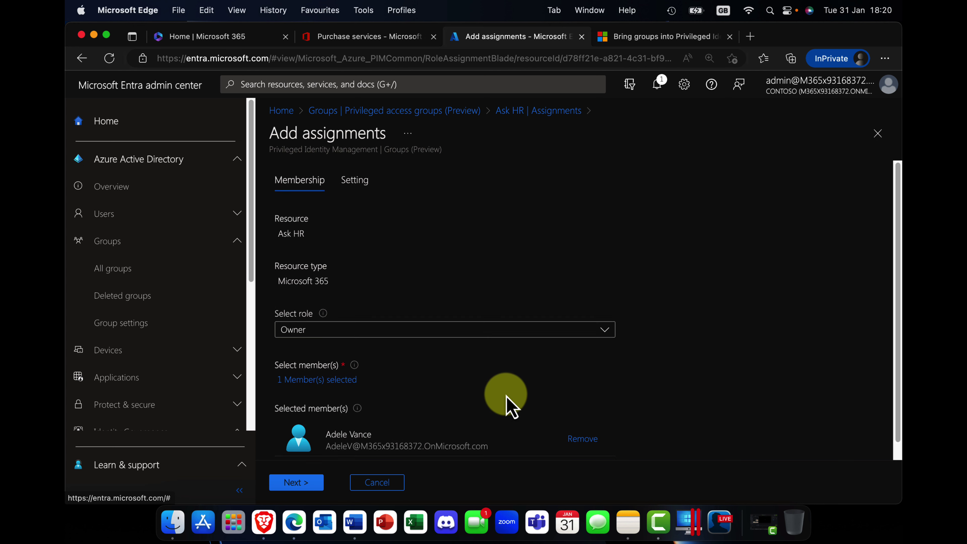
In the assignment settings, try the Active type, switch back to Eligible and submit the Owner assignment with the default dates
scroll(495, 406, "down", 1)
left_click(309, 482)
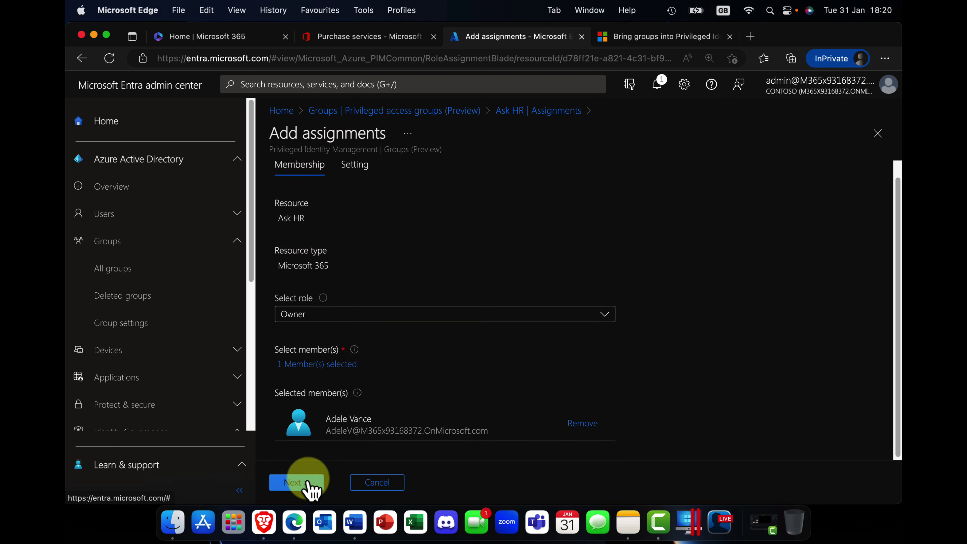
left_click(355, 165)
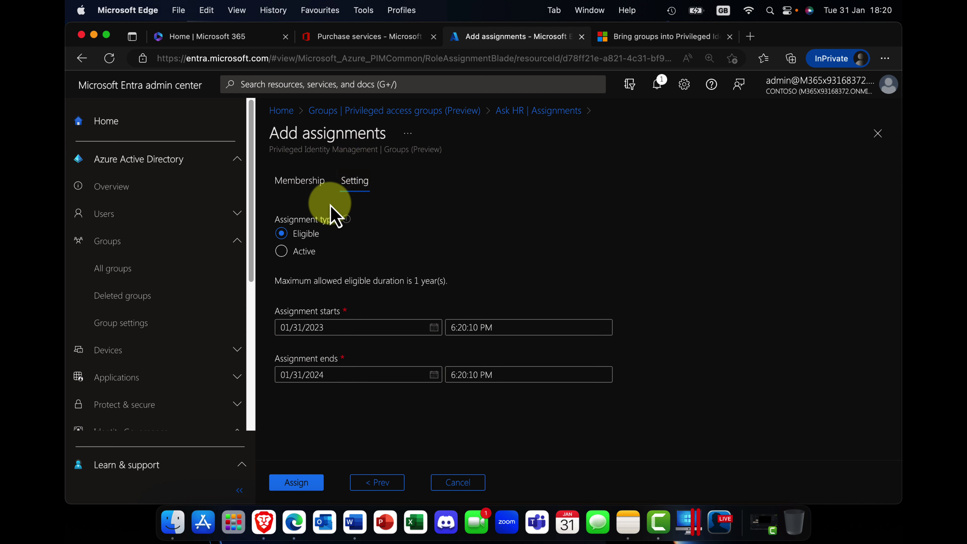
left_click(282, 253)
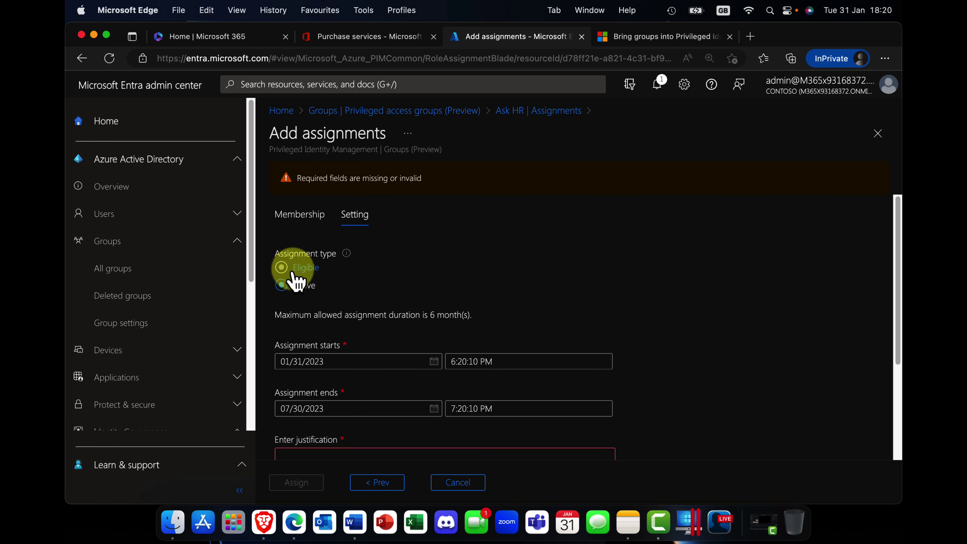
left_click(297, 269)
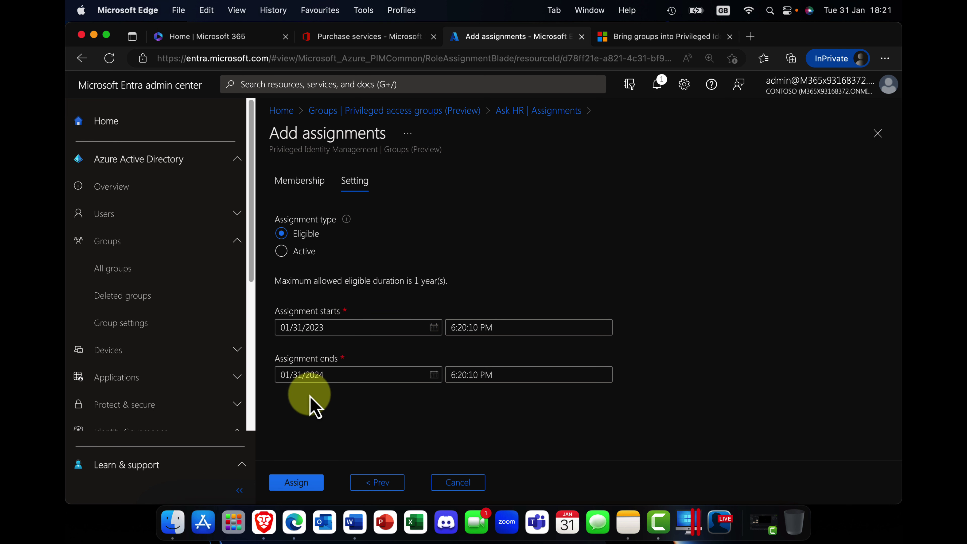
left_click(299, 484)
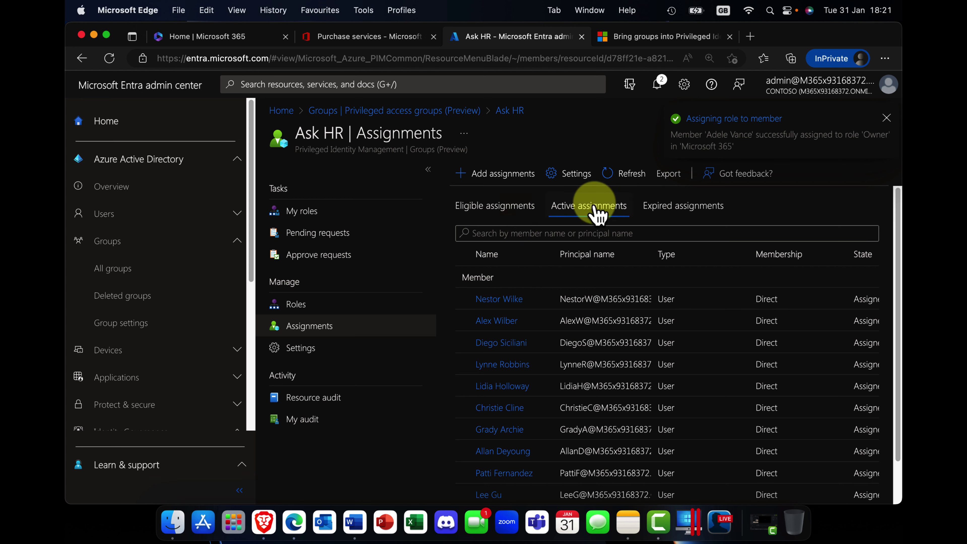
Review the Ask HR group's eligible assignments, including membership and start and end times, and compare them with the active assignments
left_click(515, 209)
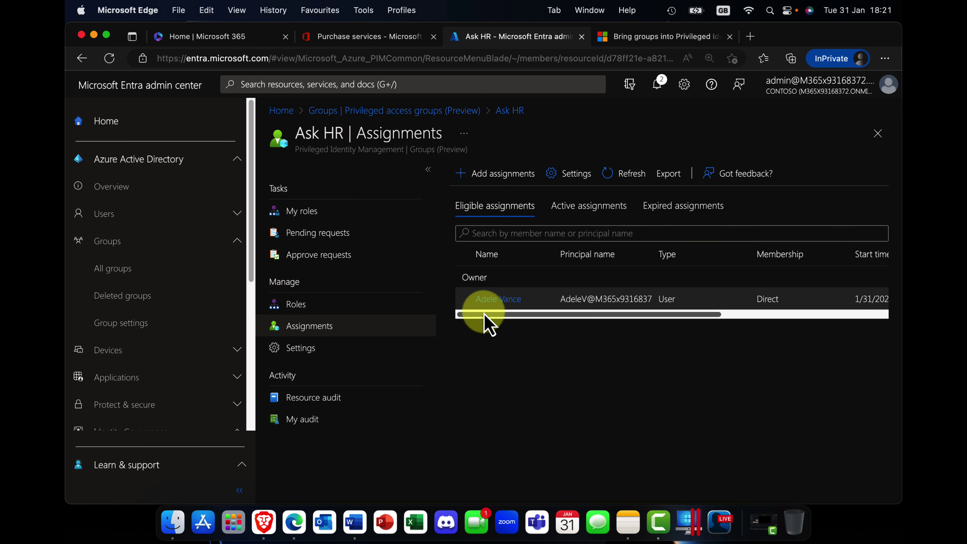
left_click_drag(499, 316, 675, 313)
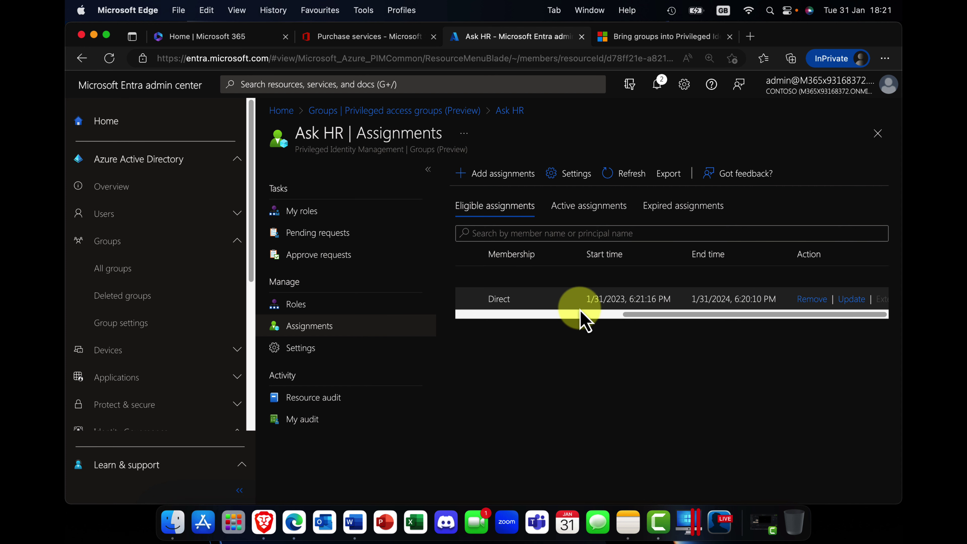
left_click_drag(663, 312, 634, 314)
left_click_drag(515, 315, 486, 318)
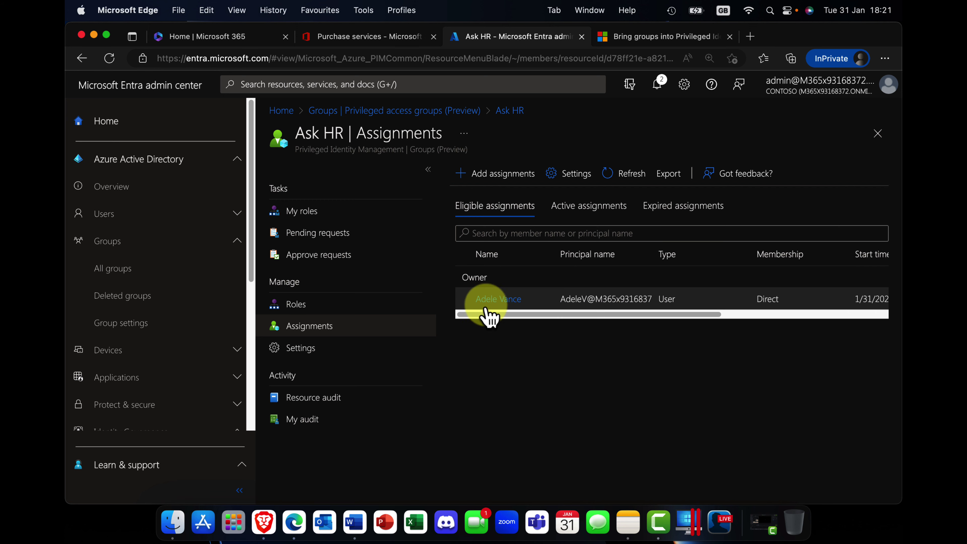
left_click(582, 214)
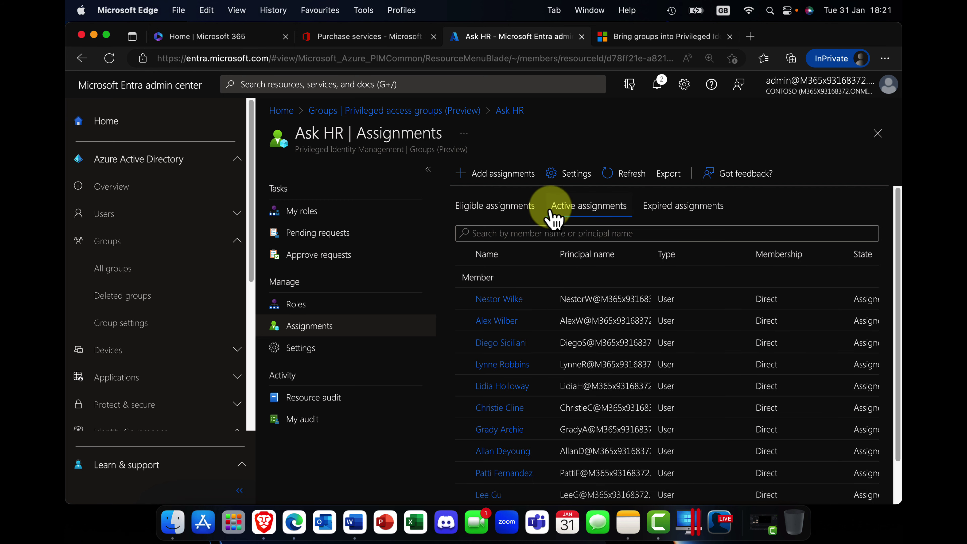
scroll(594, 324, "down", 2)
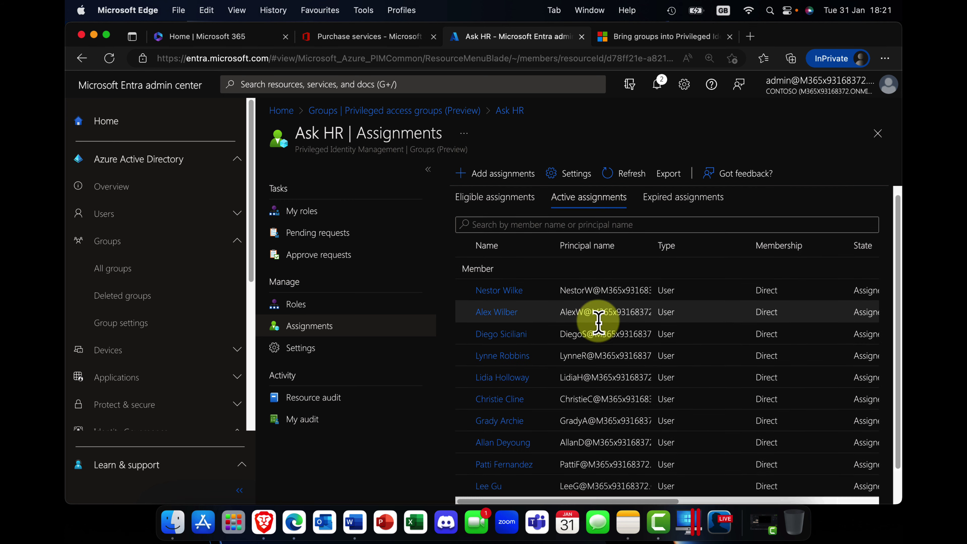
scroll(587, 320, "up", 2)
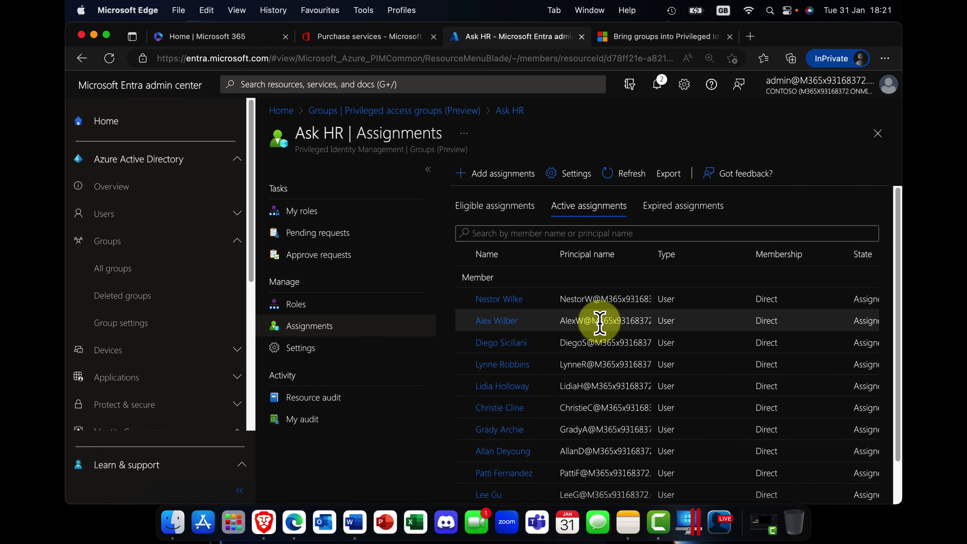
left_click(493, 208)
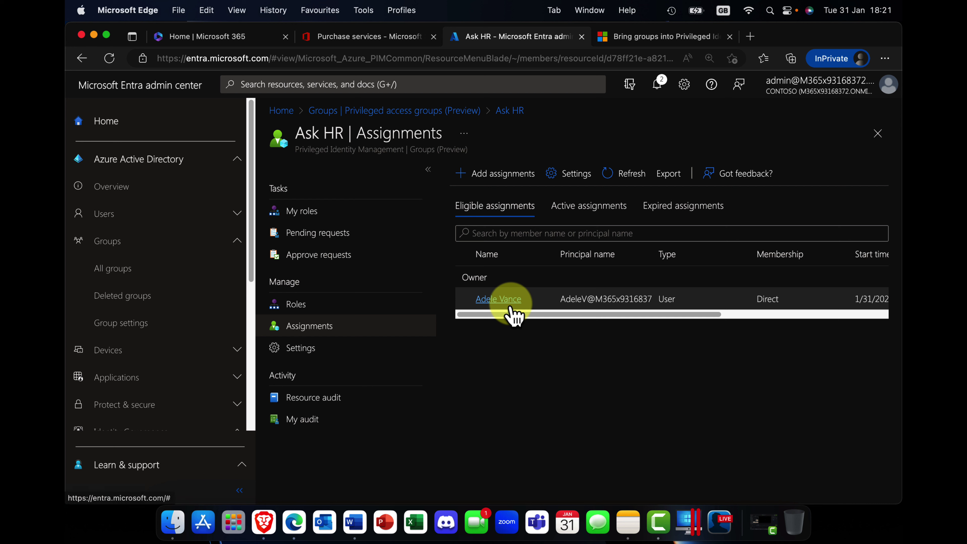
mouse_move(554, 313)
left_mouse_down()
mouse_move(638, 313)
mouse_move(540, 312)
left_mouse_up()
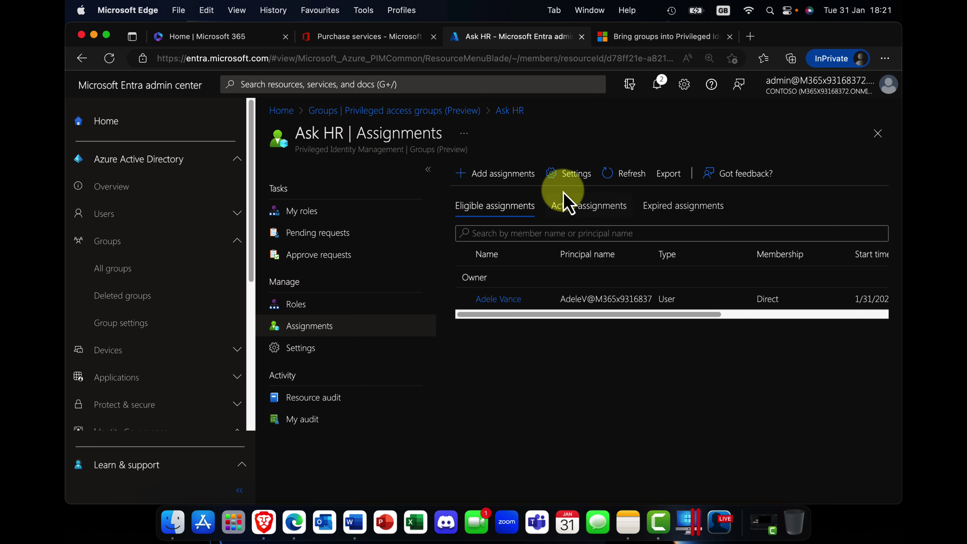
Edit the Ask HR group's Owner role settings and set the activation maximum duration to 12 hours
left_click(573, 174)
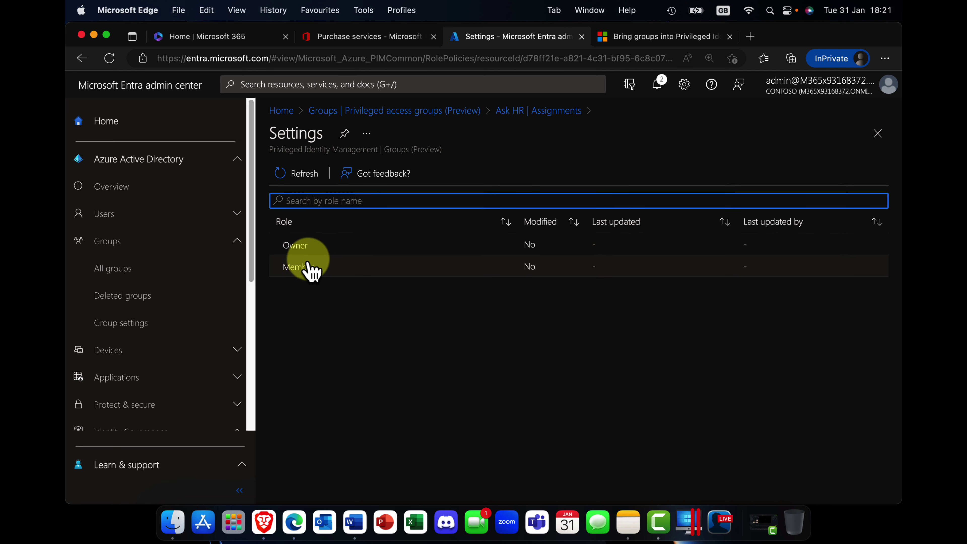
left_click(309, 252)
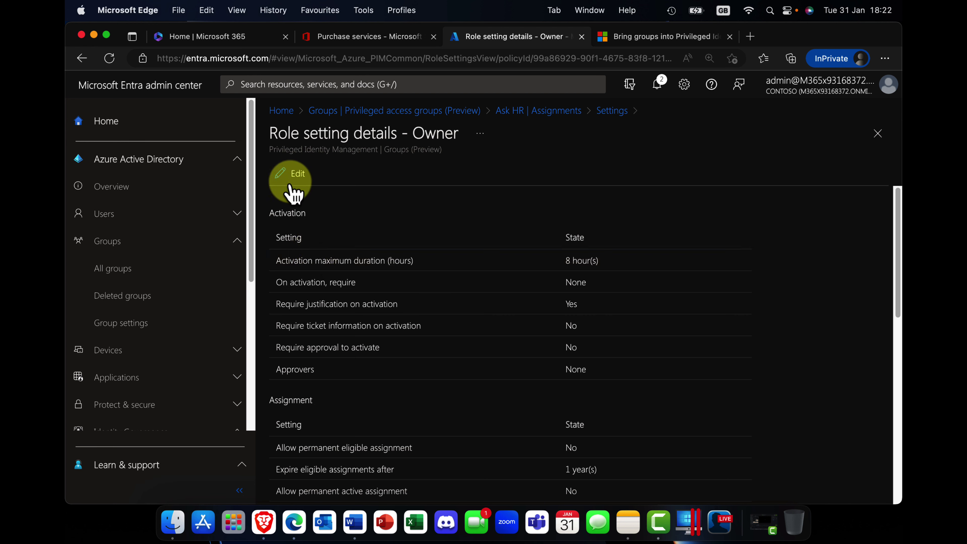
left_click(292, 177)
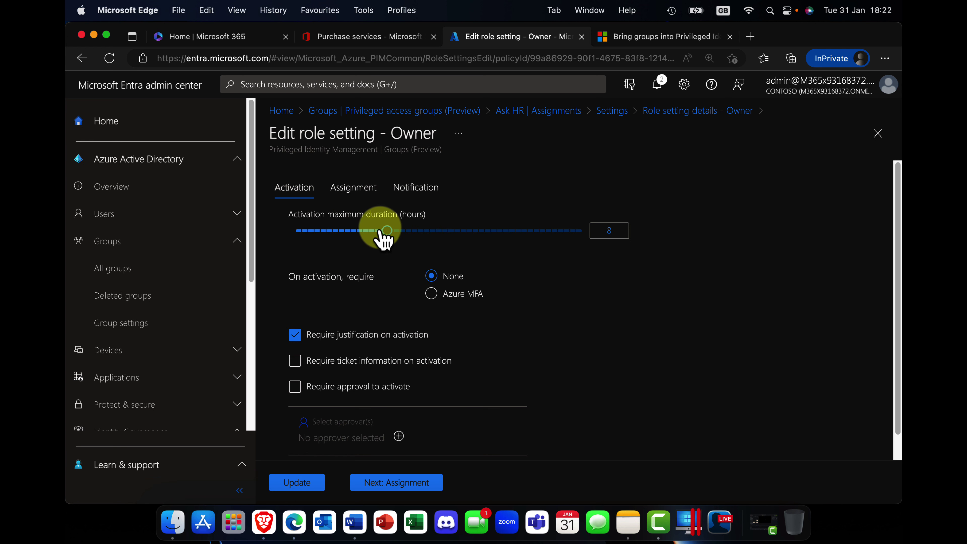
left_click_drag(387, 231, 435, 231)
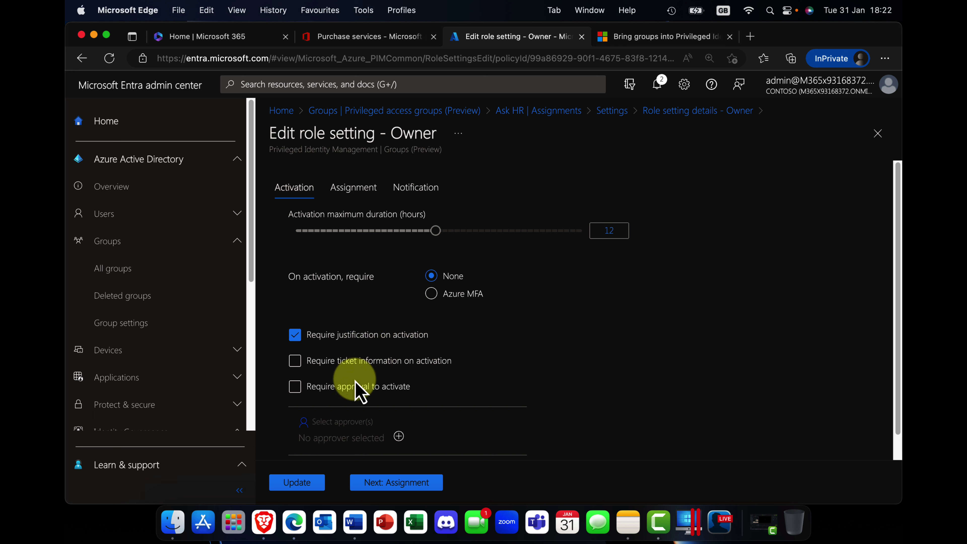
In the Owner role's assignment settings, make eligible assignments expire after 3 Months
left_click(396, 484)
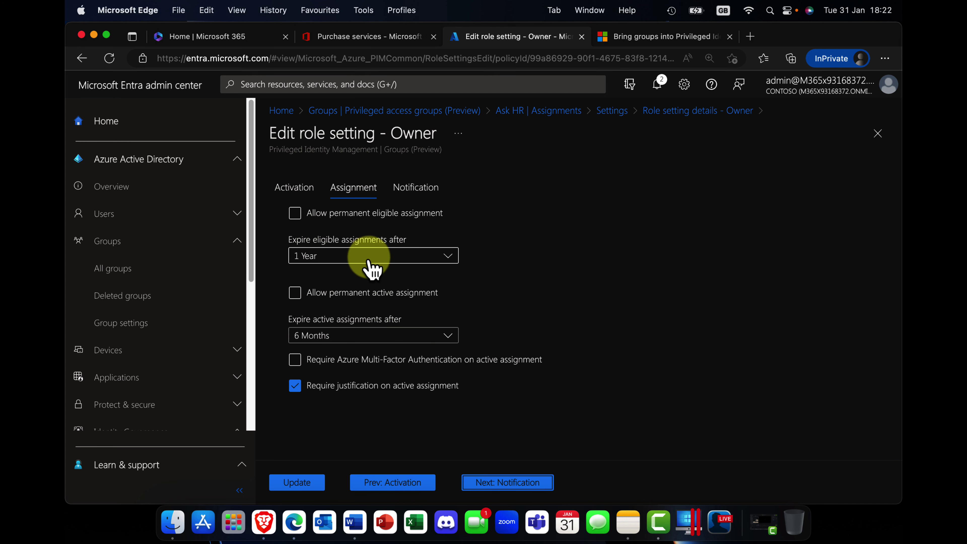
left_click(446, 257)
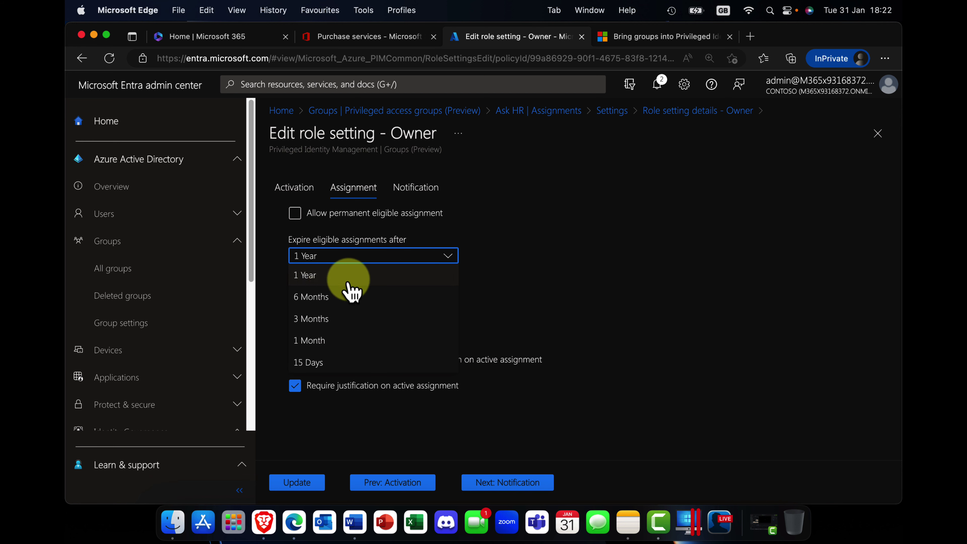
left_click(343, 321)
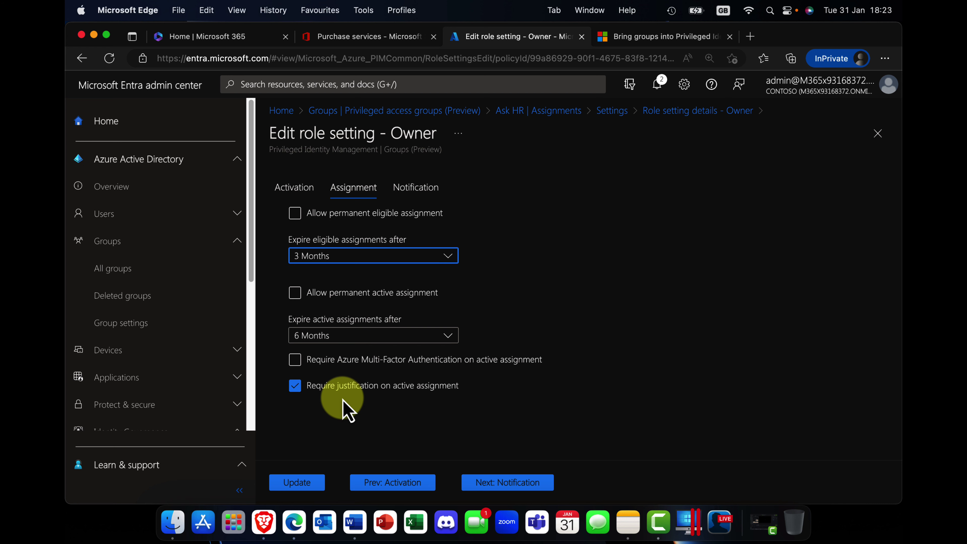
Keep the default notification recipients, save the Owner role settings and return to the privileged access groups overview
left_click(509, 483)
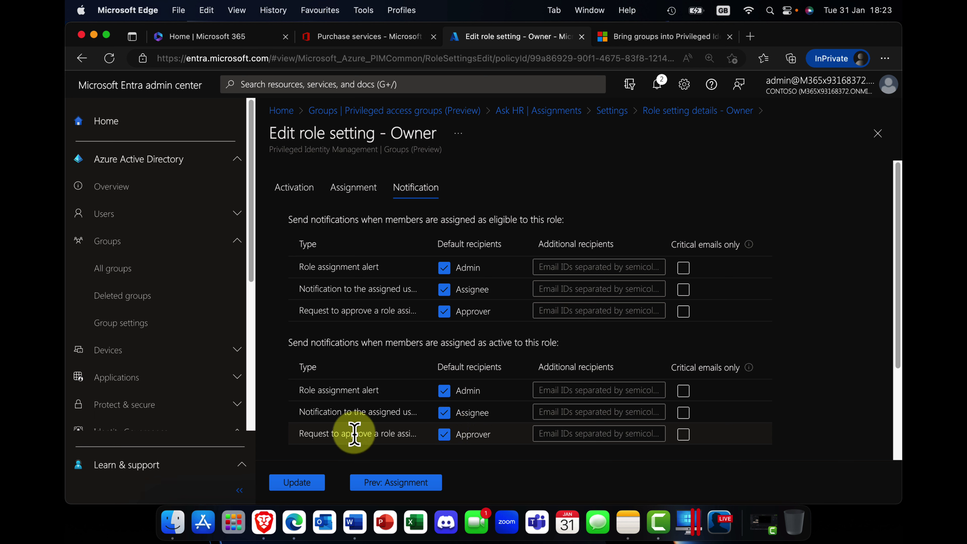
left_click(313, 483)
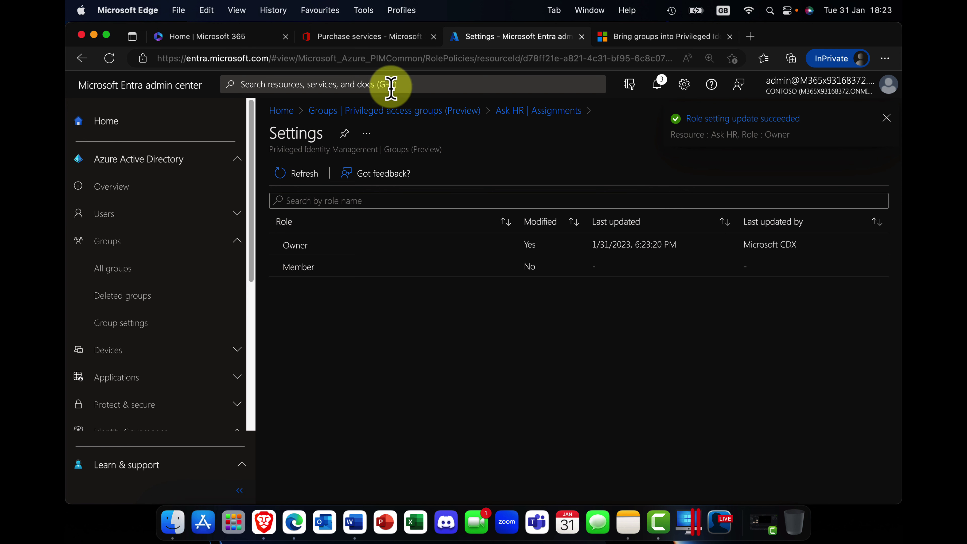
left_click(410, 123)
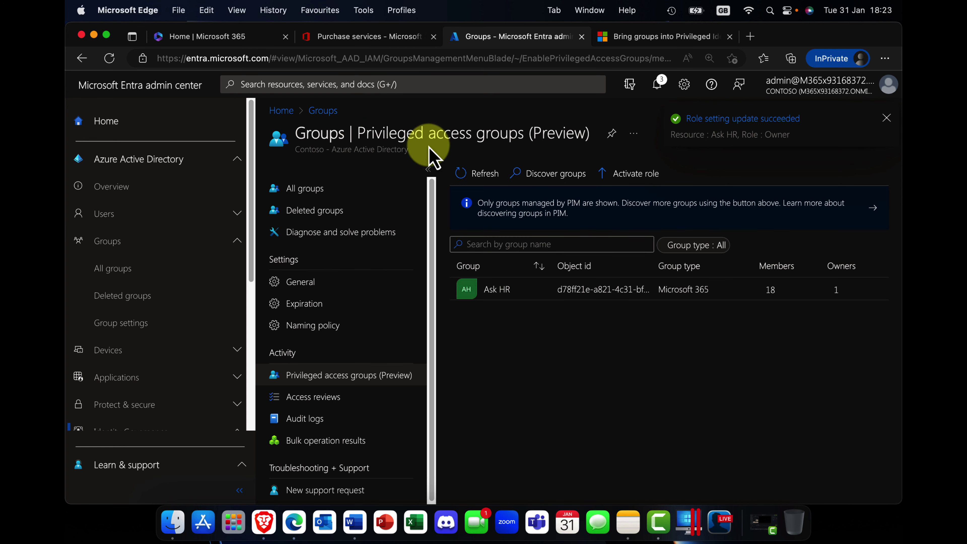